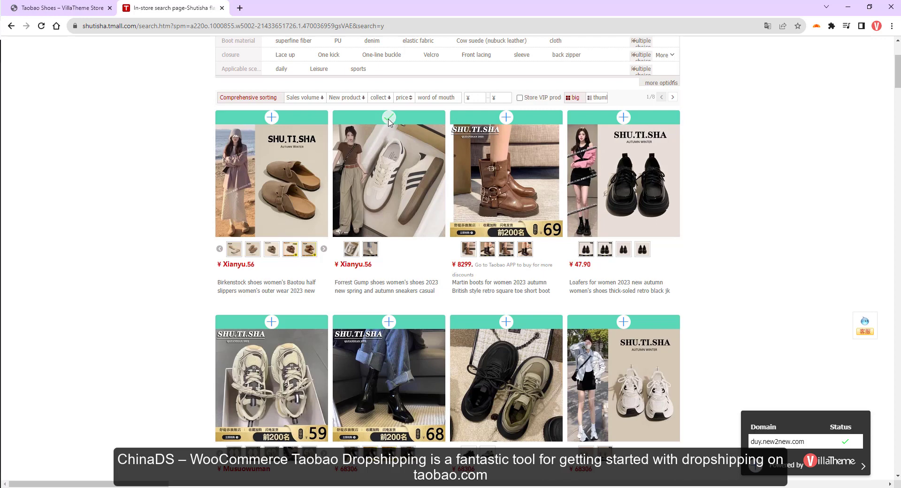
# - Add the sneaker, Martin boots and two more Shutisha shoes to the ChinaDS import list
pyautogui.click(624, 323)
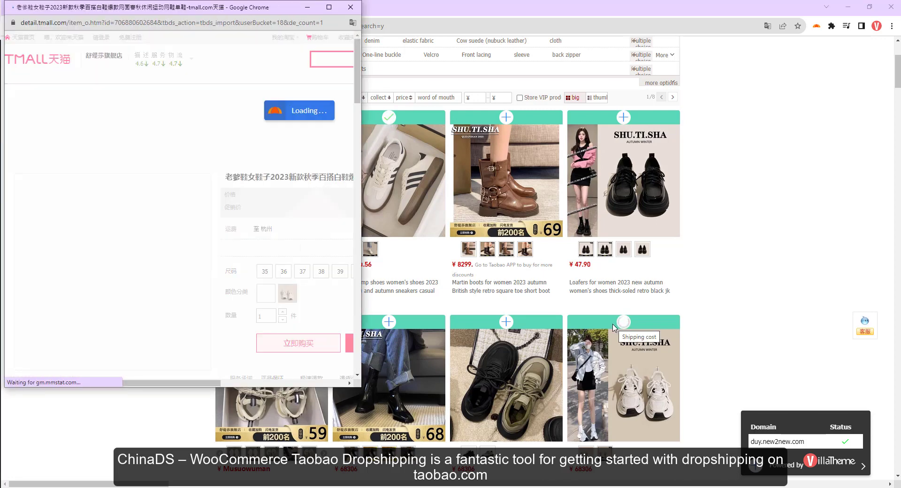
pyautogui.scroll(-5, 680, 353)
pyautogui.click(506, 292)
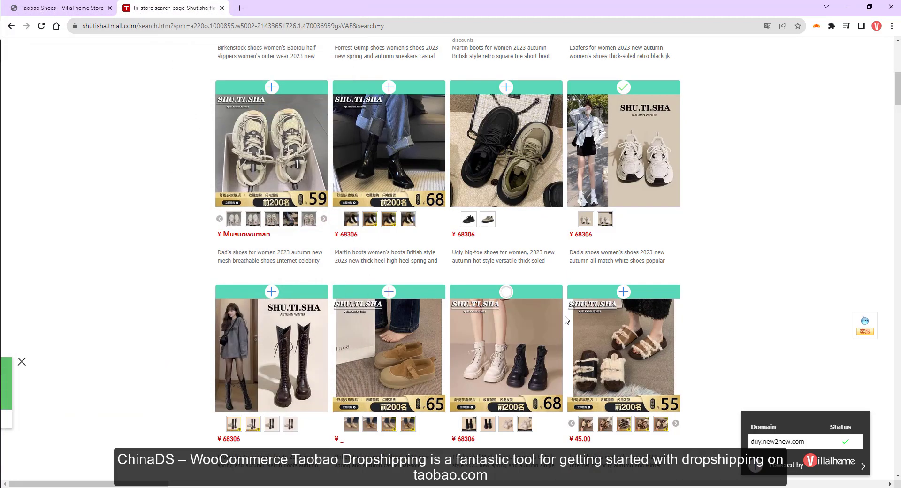
pyautogui.scroll(-8, 567, 319)
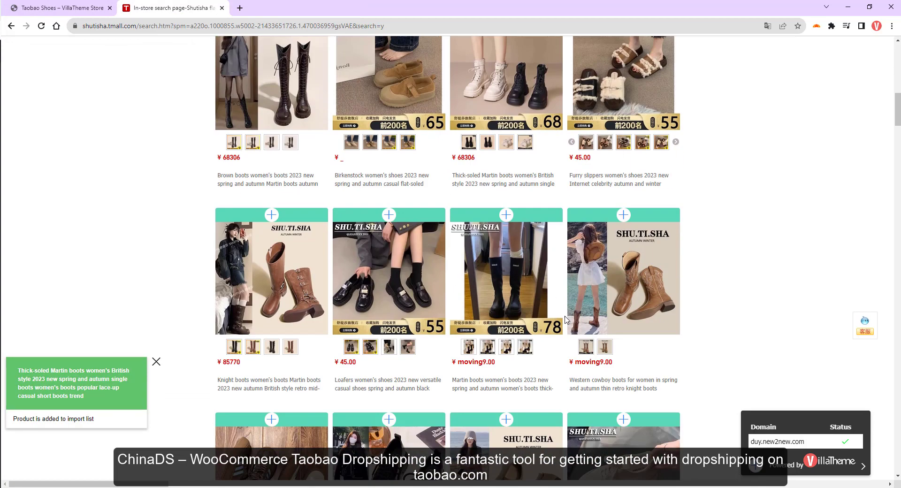
pyautogui.click(272, 327)
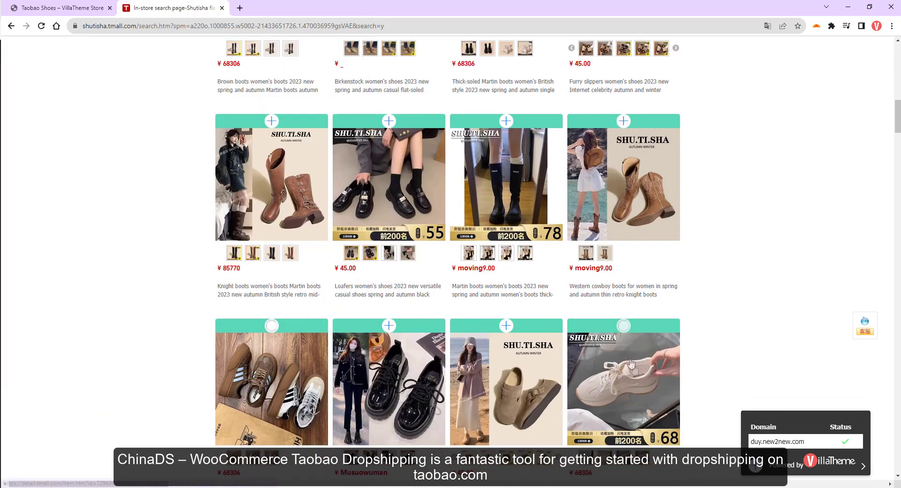
pyautogui.click(623, 325)
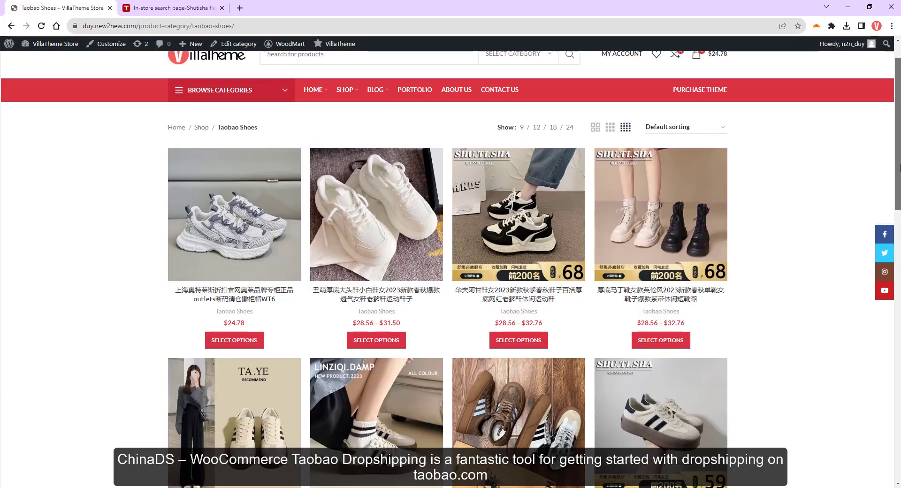
# - Open the first Taobao Shoes product and select size 36 in colour 灰色
pyautogui.scroll(-5, 450, 263)
pyautogui.scroll(5, 243, 215)
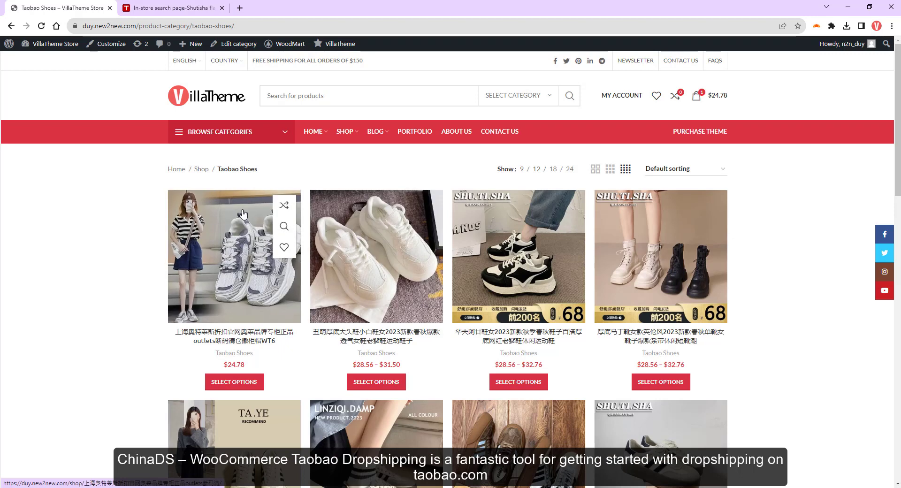
pyautogui.click(243, 214)
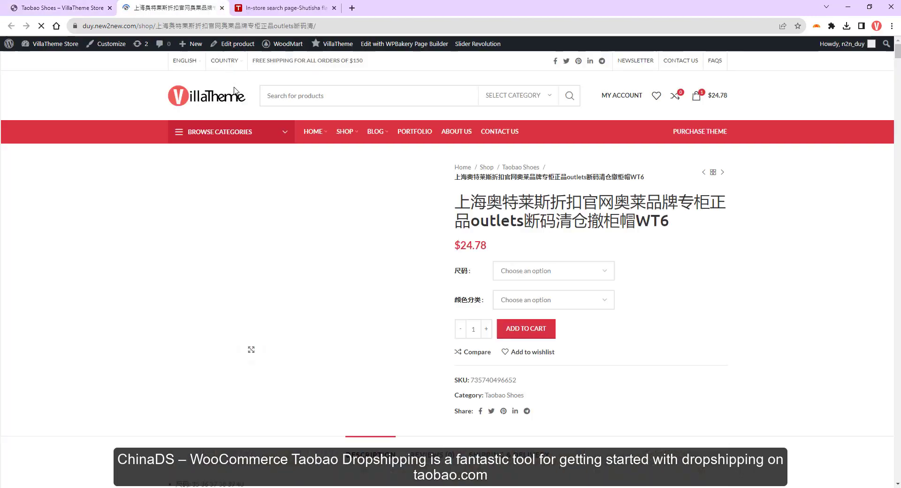
pyautogui.click(561, 271)
pyautogui.click(558, 305)
pyautogui.click(561, 300)
pyautogui.click(563, 323)
pyautogui.click(534, 356)
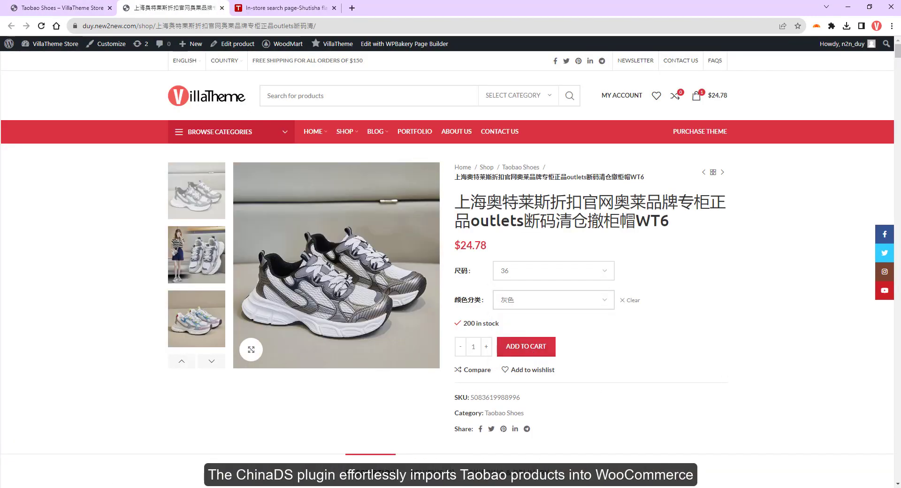
# - Preview the grey and white-purple variants and photos, then import the 1987 thick-bottom sneaker
pyautogui.moveTo(898, 60); pyautogui.dragTo(898, 103)
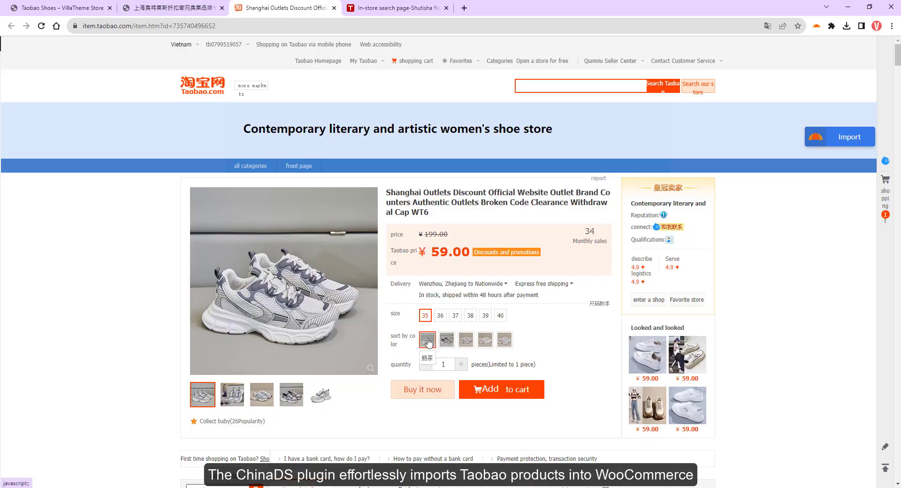
pyautogui.click(447, 340)
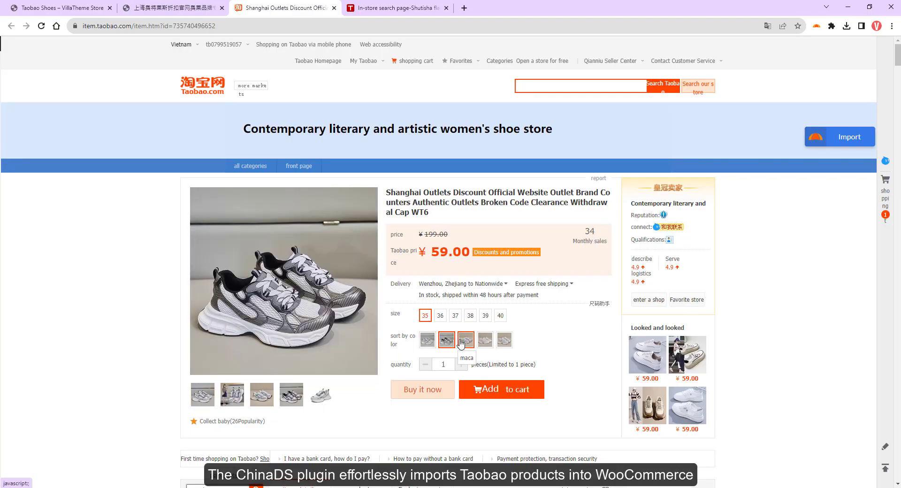
pyautogui.click(483, 344)
pyautogui.click(228, 397)
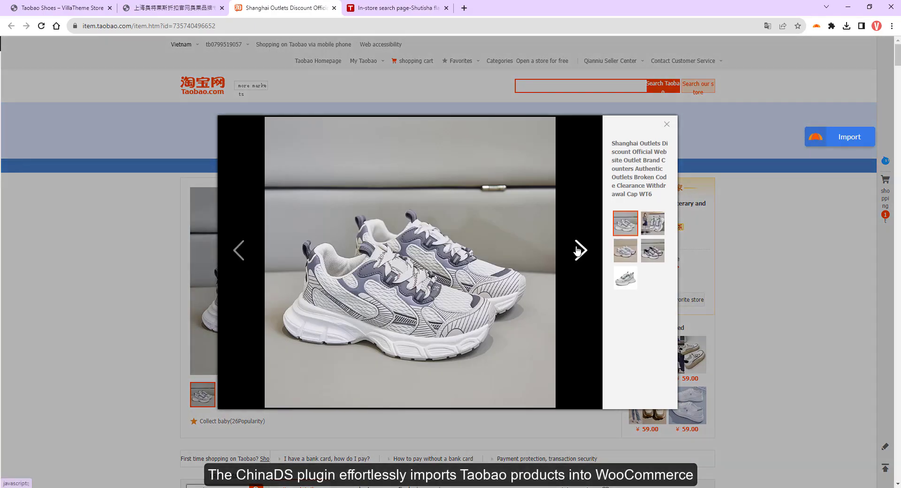
pyautogui.click(579, 252)
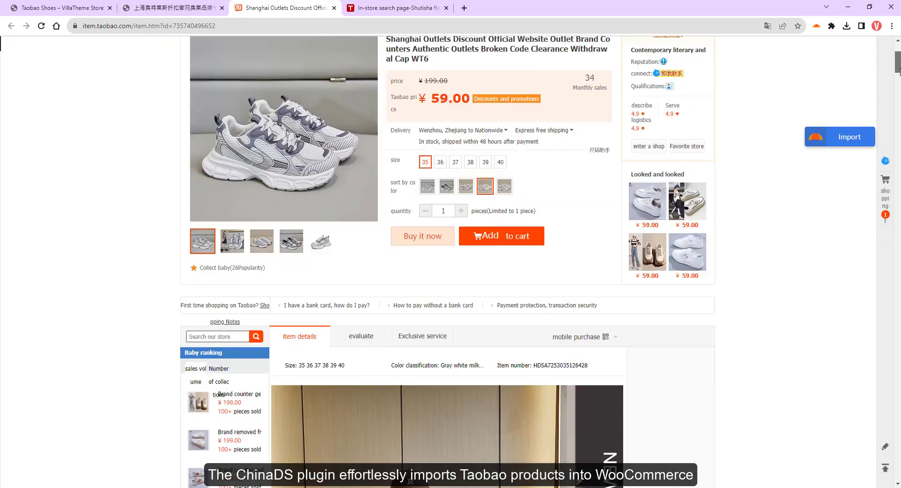
pyautogui.moveTo(899, 61); pyautogui.dragTo(895, 262)
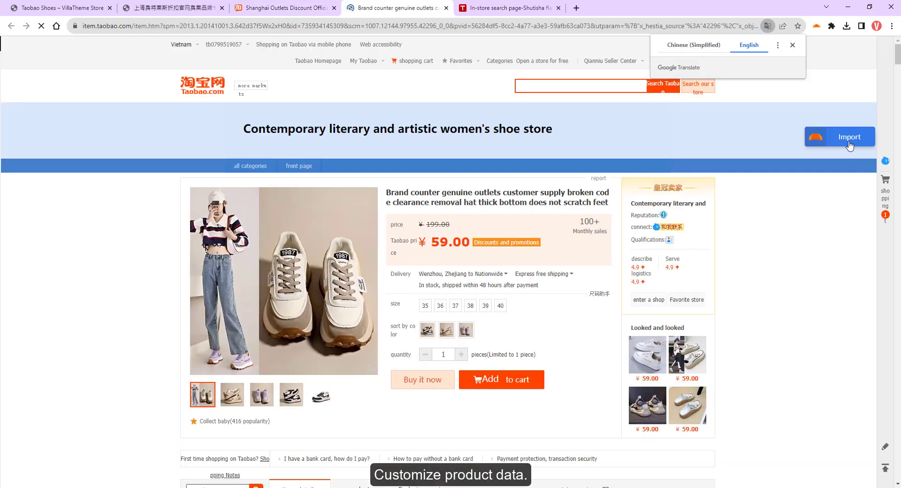
pyautogui.click(850, 142)
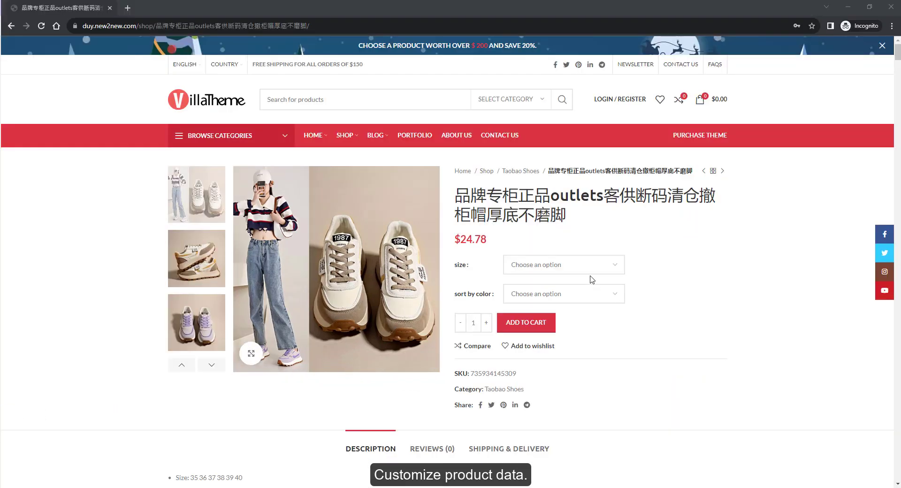
# - Choose size 36 in black for the imported sneaker and add it to the cart
pyautogui.click(591, 268)
pyautogui.click(576, 299)
pyautogui.click(571, 301)
pyautogui.click(562, 319)
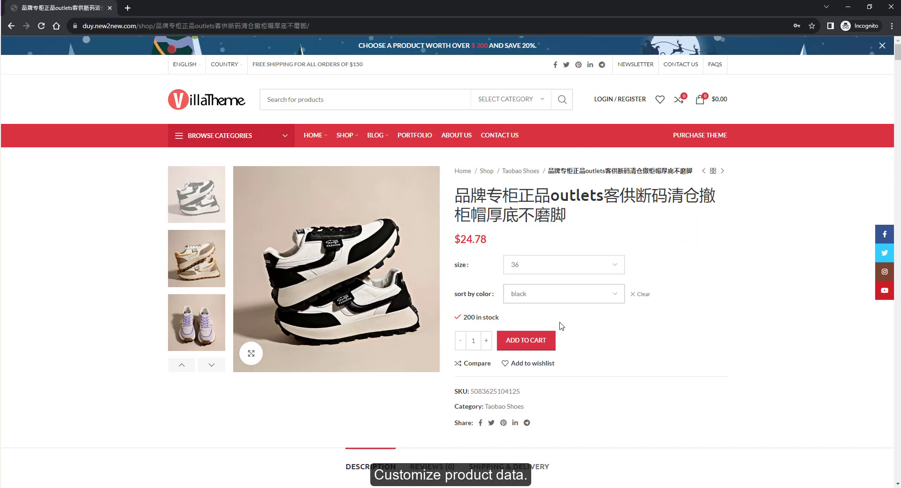
pyautogui.click(568, 294)
pyautogui.click(546, 328)
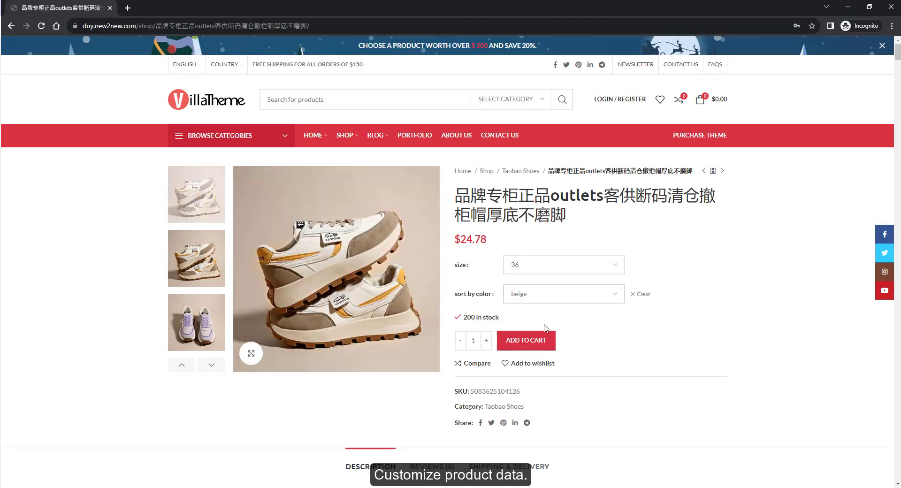
pyautogui.click(556, 300)
pyautogui.click(548, 321)
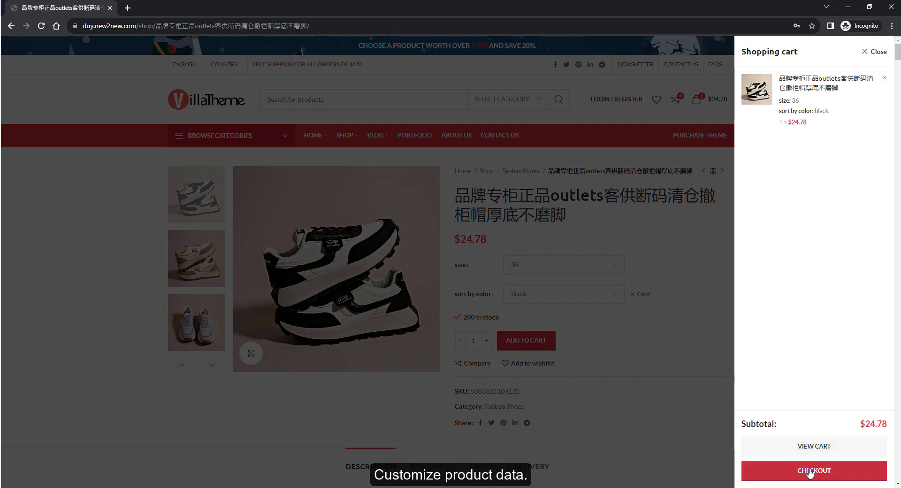
pyautogui.click(810, 474)
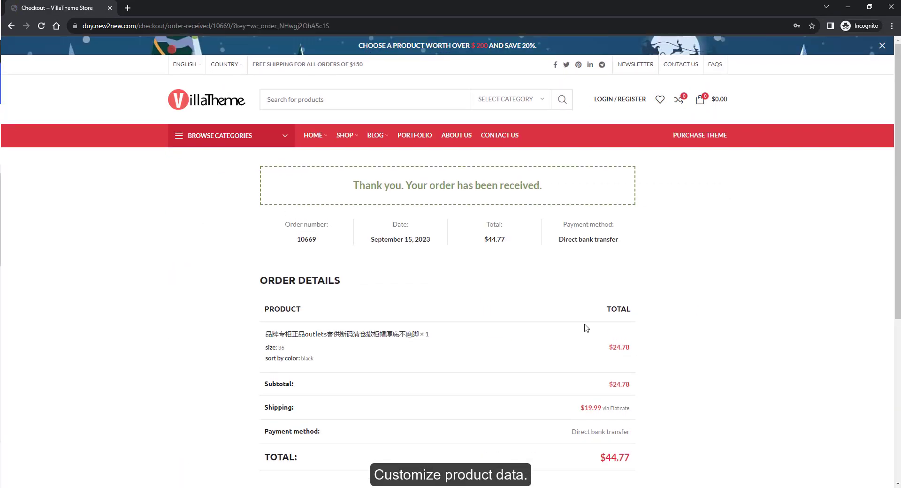
# - Fulfil the newest on-hold Taobao order on Taobao via Order with Extension
pyautogui.scroll(-4, 586, 327)
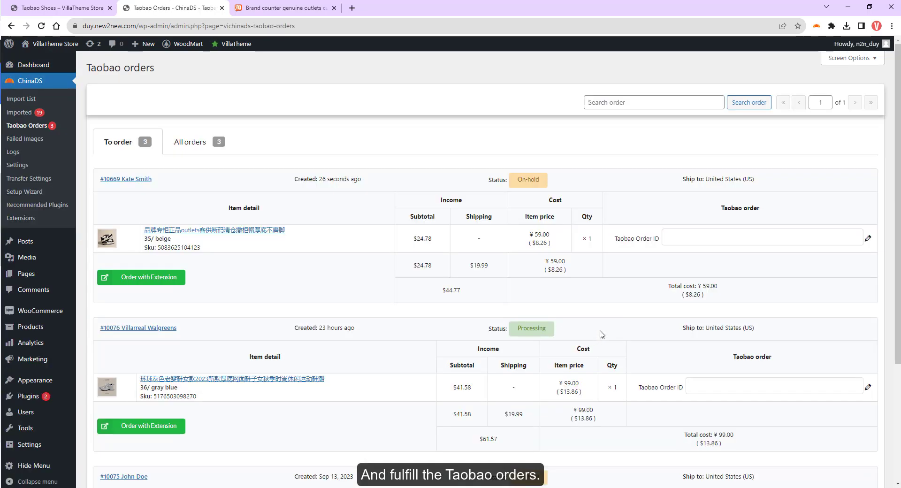
pyautogui.scroll(-2, 604, 333)
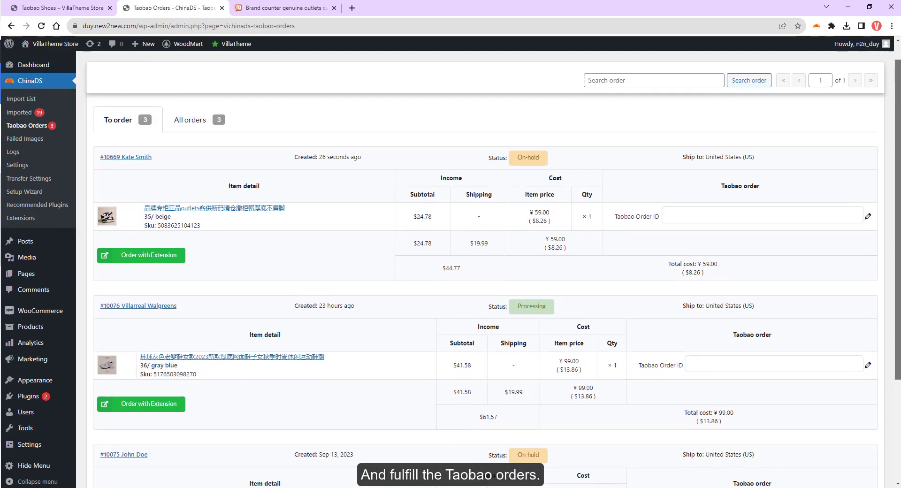
pyautogui.scroll(2, 322, 379)
pyautogui.click(177, 281)
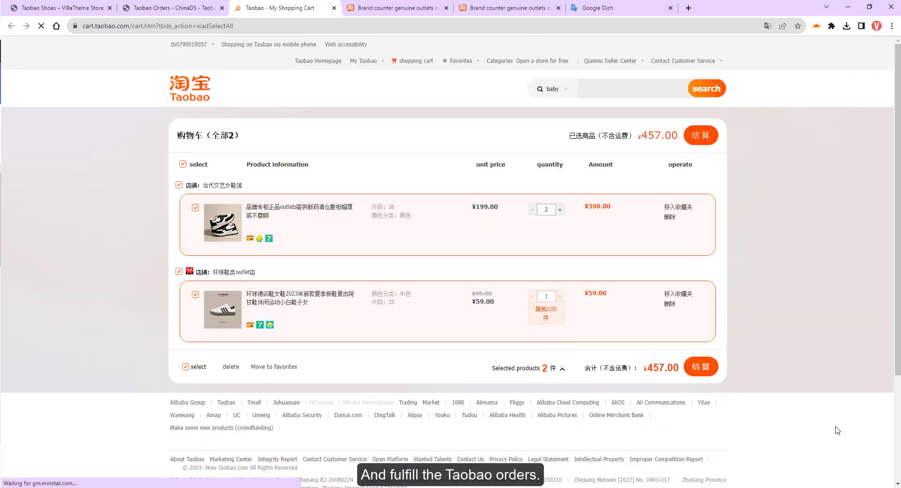
# - Scroll the Taobao confirm-order page down to the ¥512.44 payment and Submit Order section
pyautogui.scroll(-4, 168, 410)
pyautogui.scroll(-5, 167, 411)
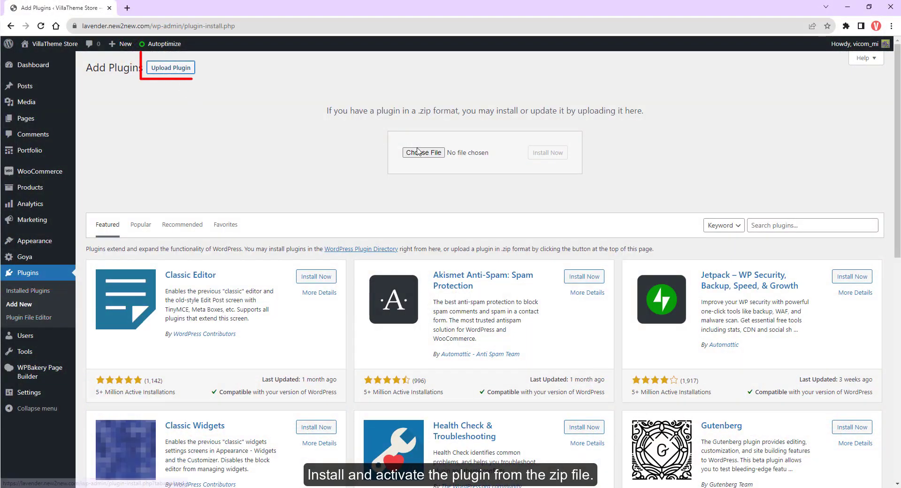
# - Upload chinads-woocommerce-taobao-dropshipping.zip as a plugin and activate it
pyautogui.click(420, 154)
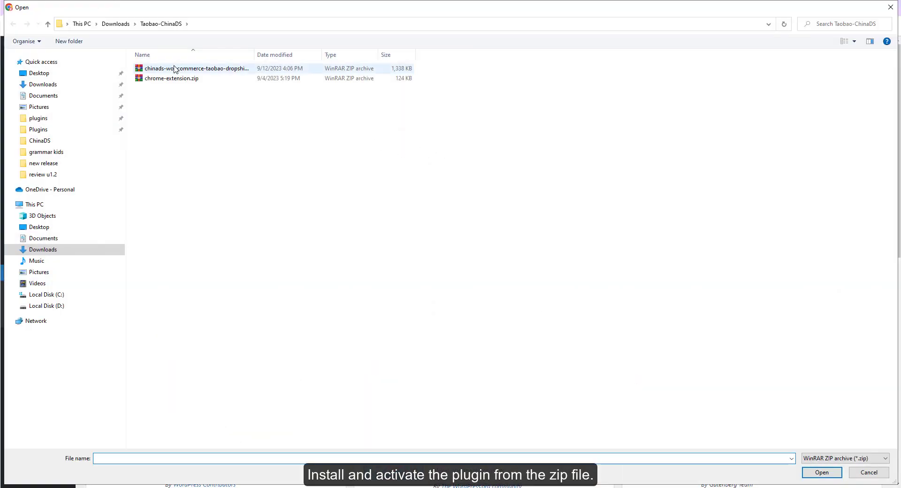
pyautogui.doubleClick(174, 69)
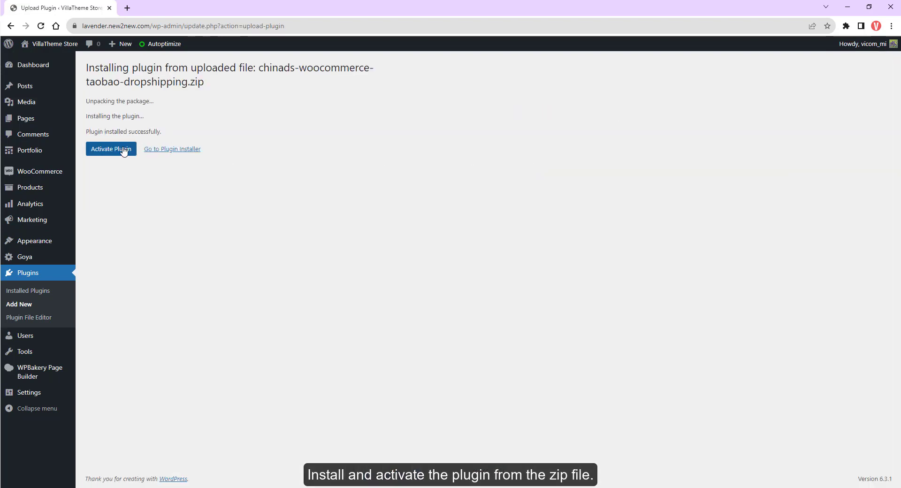
pyautogui.click(123, 151)
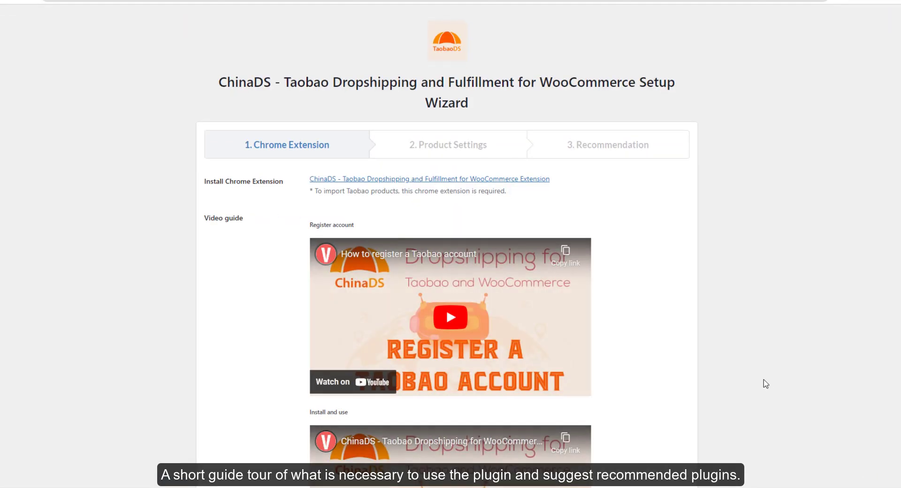
# - Advance the ChinaDS setup wizard past Product Settings to the recommended plugins step
pyautogui.scroll(-1, 770, 383)
pyautogui.scroll(-3, 770, 383)
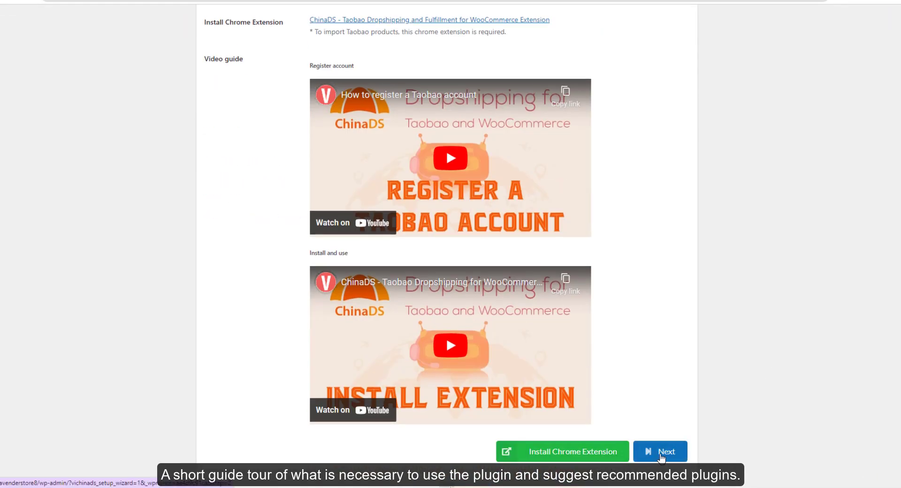
pyautogui.click(661, 451)
pyautogui.scroll(-3, 661, 458)
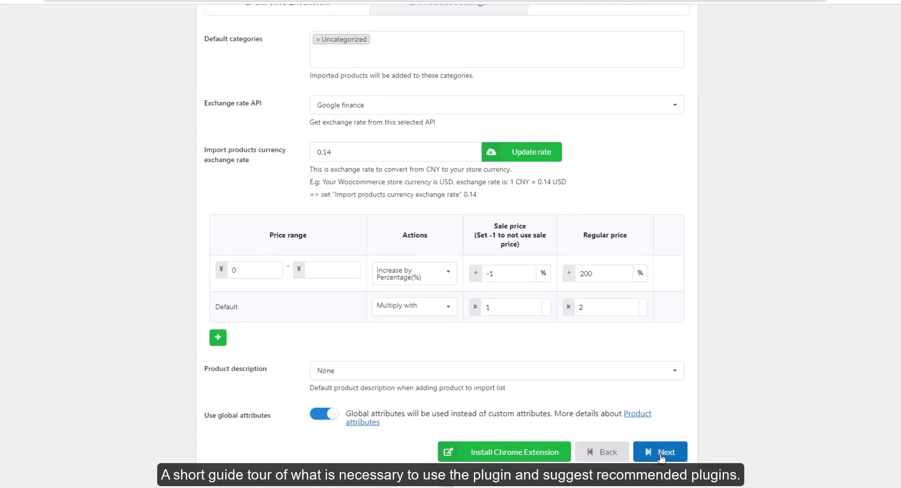
pyautogui.click(660, 453)
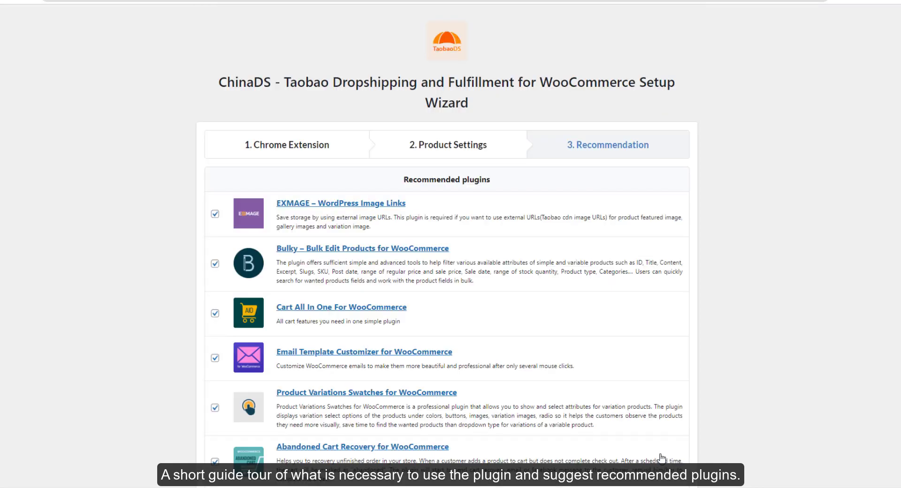
pyautogui.scroll(-2, 661, 457)
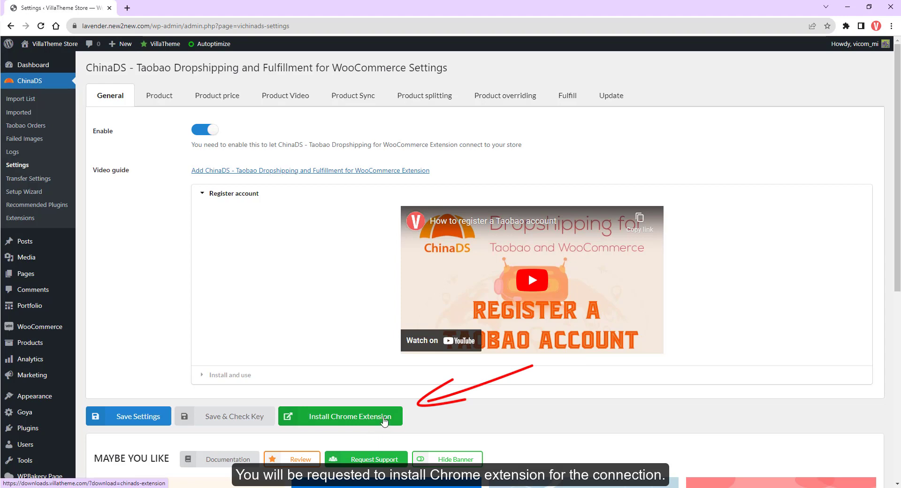
# - Add the ChinaDS Taobao Dropshipping for WooCommerce extension to Chrome and check it in Extensions
pyautogui.click(384, 421)
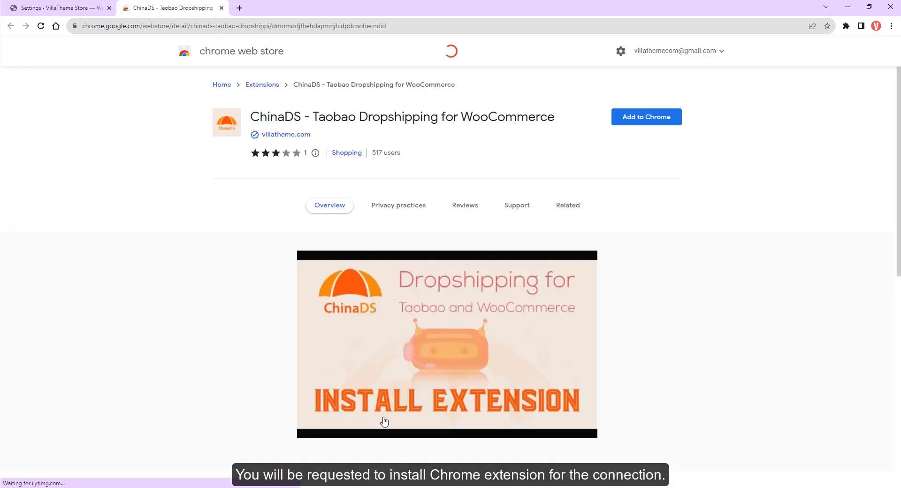
pyautogui.click(644, 122)
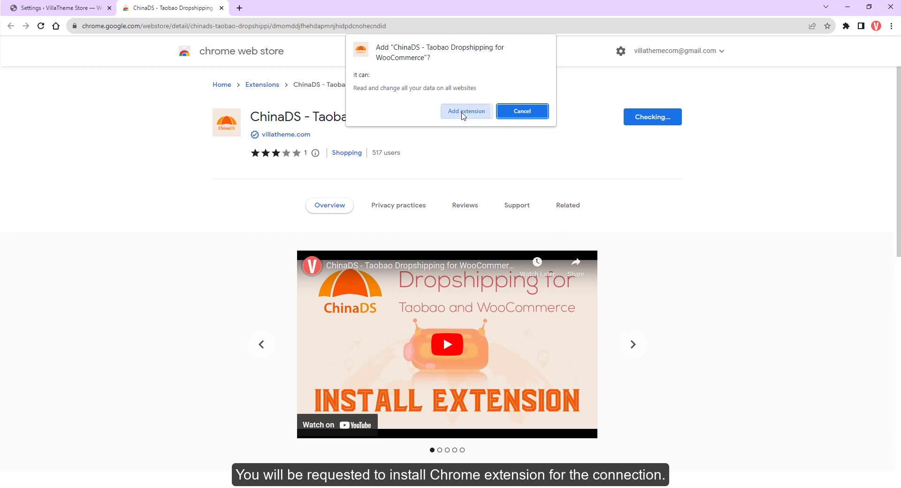
pyautogui.click(465, 111)
pyautogui.click(815, 41)
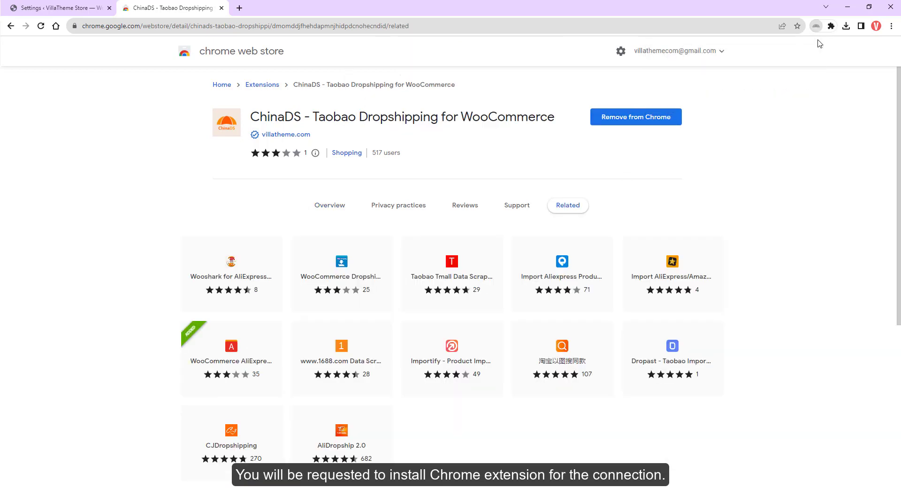
pyautogui.click(831, 27)
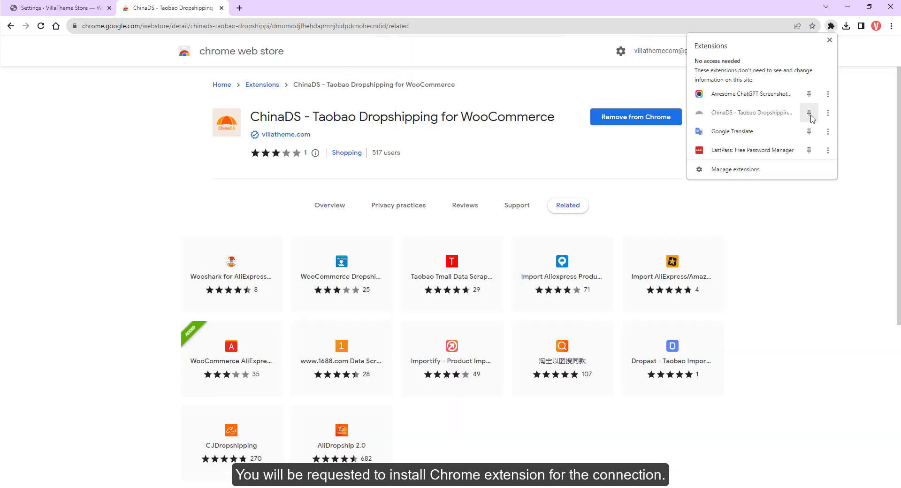
pyautogui.click(811, 221)
pyautogui.click(255, 30)
# - Open Taobao and connect the ChinaDS extension to the WooCommerce store, approving access
pyautogui.write('tao')
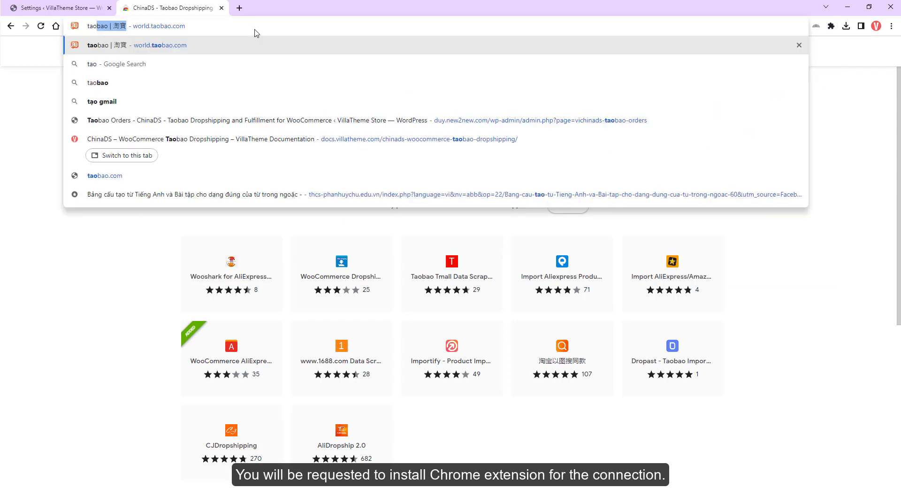
pyautogui.press('Return')
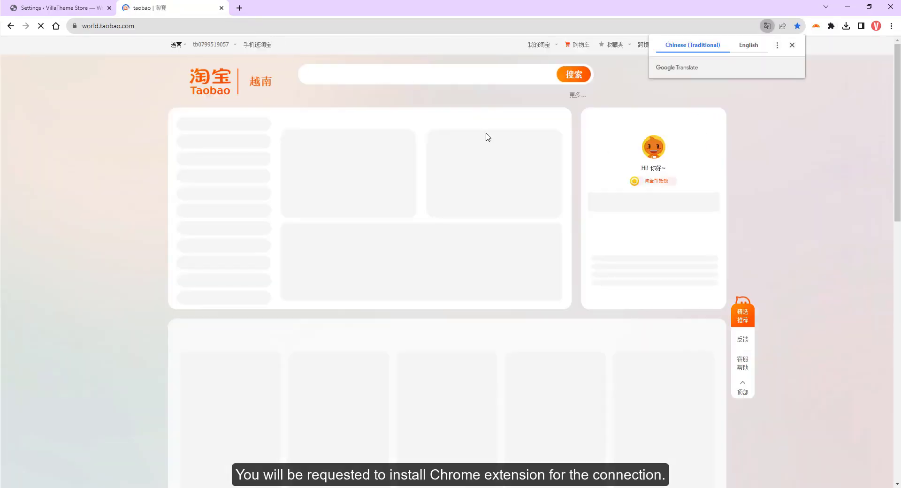
pyautogui.click(791, 47)
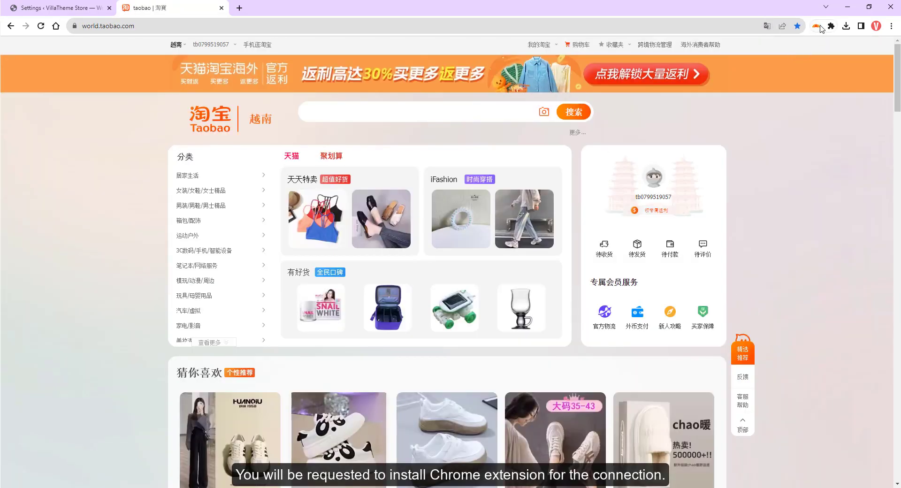
pyautogui.click(821, 28)
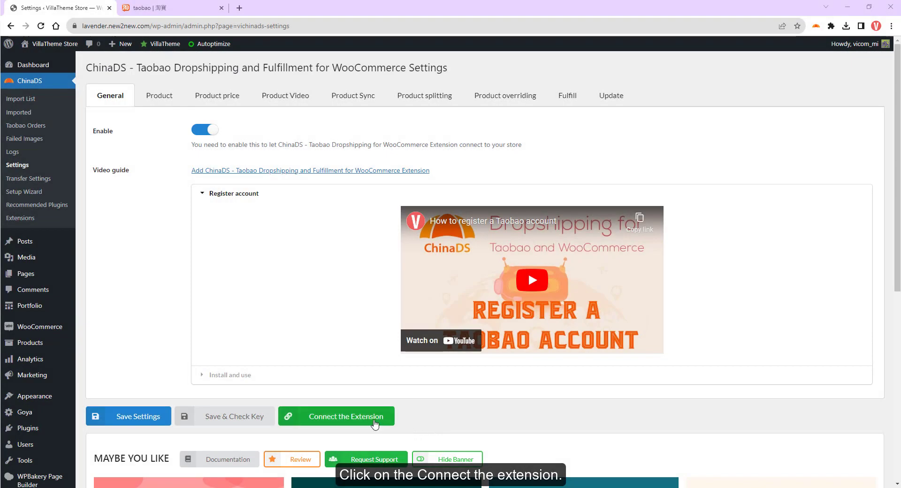
pyautogui.click(367, 423)
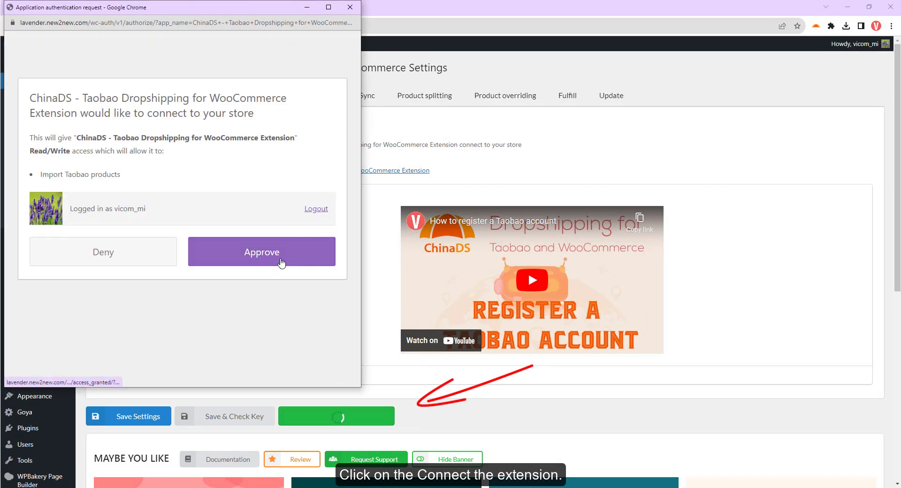
pyautogui.click(281, 263)
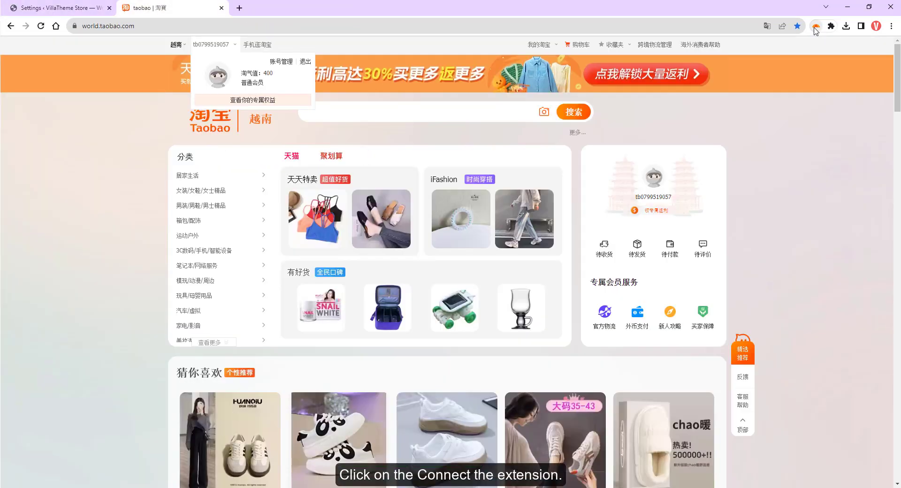
# - Authorize the store's domain from the ChinaDS extension panel on Taobao
pyautogui.click(815, 27)
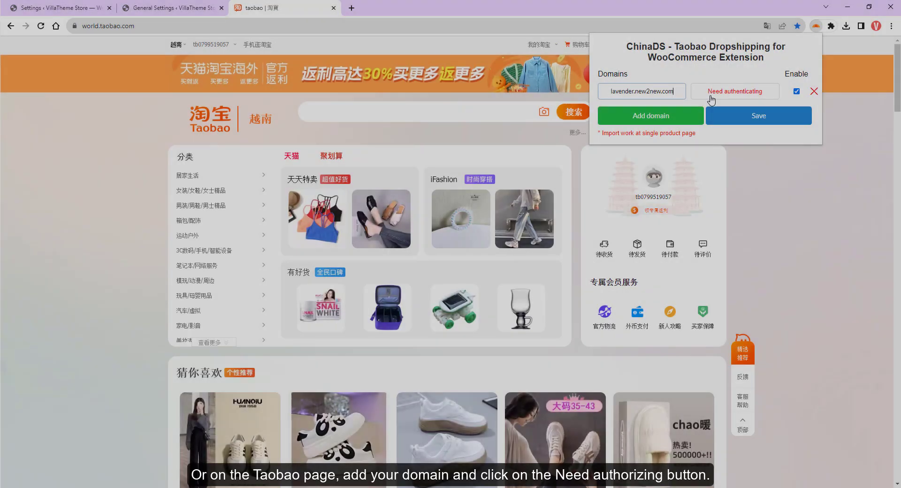
pyautogui.click(732, 91)
pyautogui.click(287, 235)
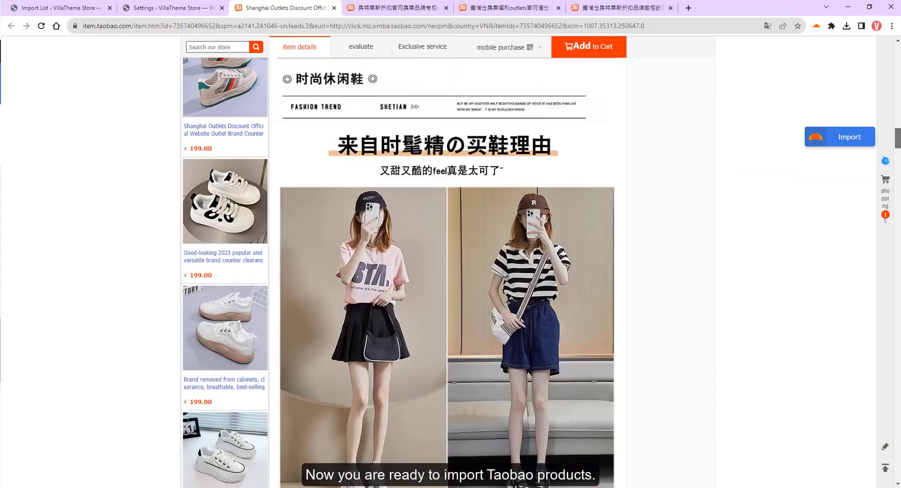
# - Add three Taobao shoe products from their tabs to the import list, then reload the Import List
pyautogui.scroll(15, 448, 263)
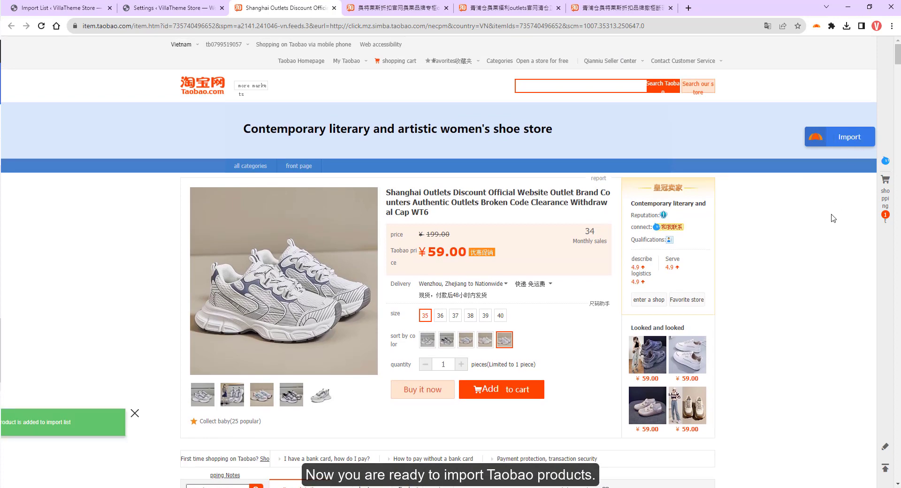
pyautogui.hotkey('ctrl', 'Tab')
pyautogui.click(855, 143)
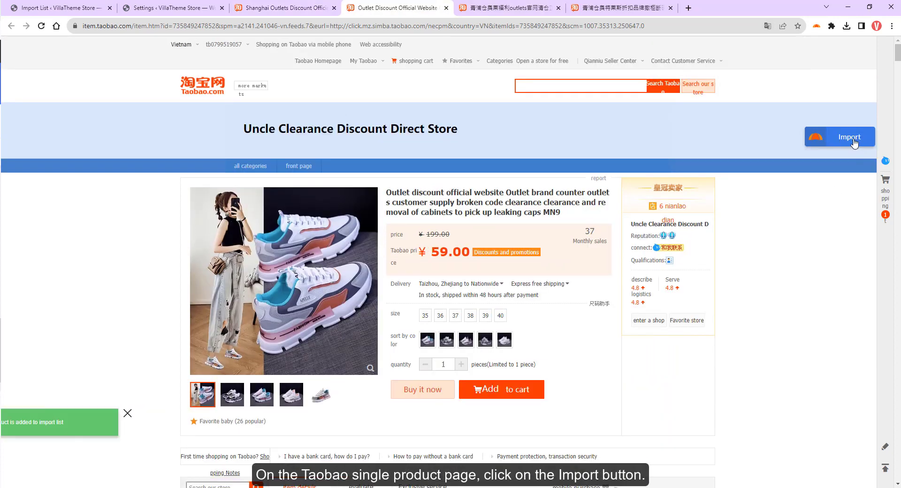
pyautogui.hotkey('ctrl', 'Tab')
pyautogui.click(844, 143)
pyautogui.hotkey('ctrl', 'Tab')
pyautogui.click(844, 137)
pyautogui.click(62, 10)
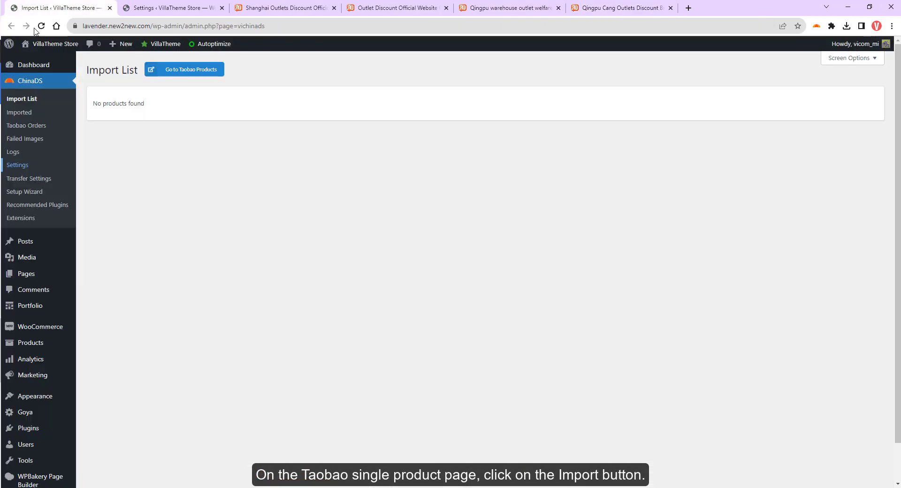
pyautogui.press('F5')
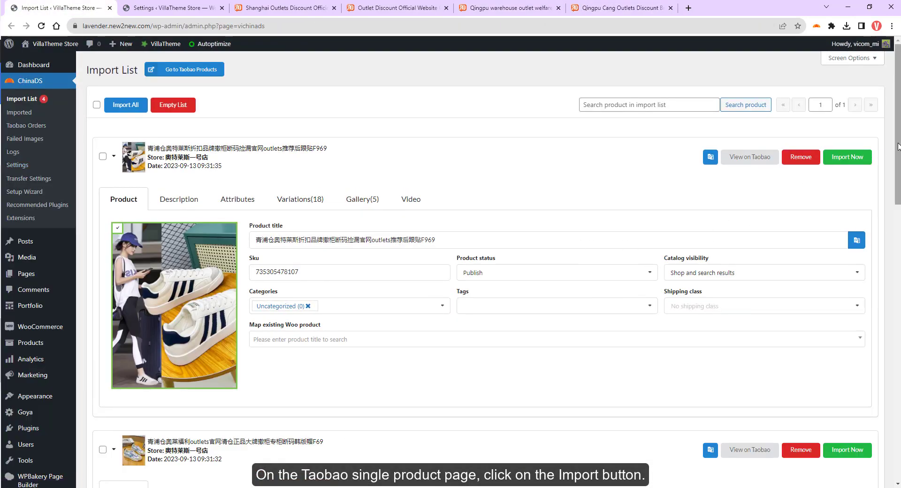
# - Add the Forrest Gump shoes and Retro moral training shoes from the Tmall search results
pyautogui.moveTo(898, 148); pyautogui.dragTo(879, 186)
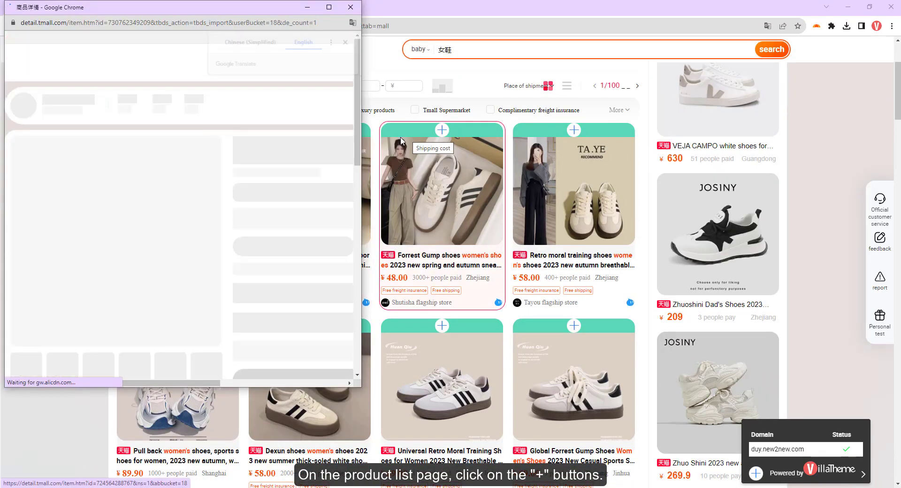
pyautogui.click(442, 130)
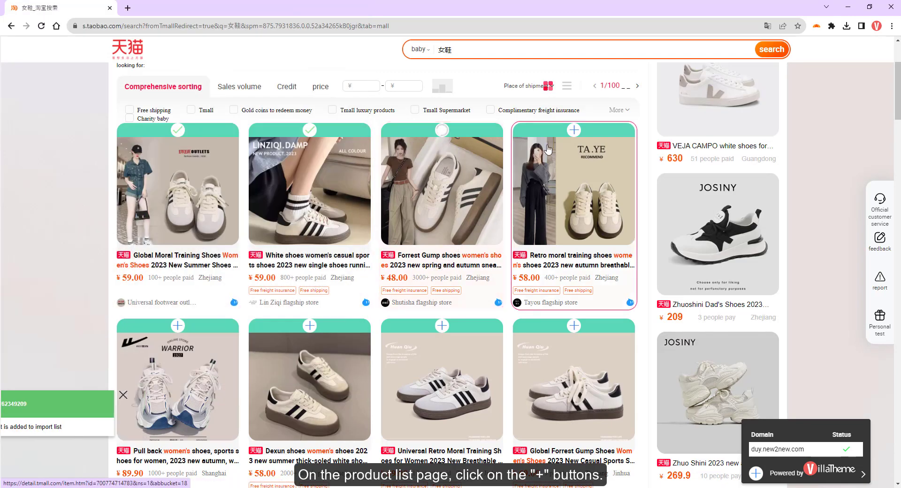
pyautogui.click(574, 131)
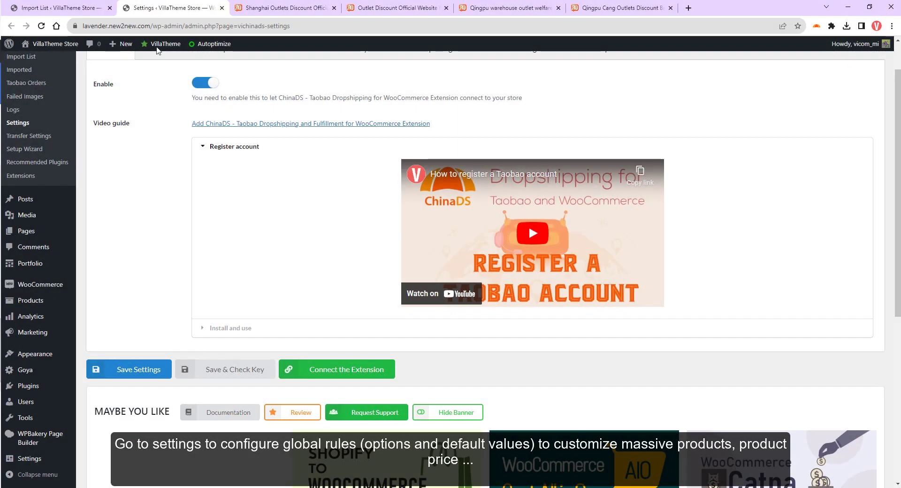
# - Set Woman Shoes as the default category in the product import settings and save
pyautogui.scroll(2, 152, 151)
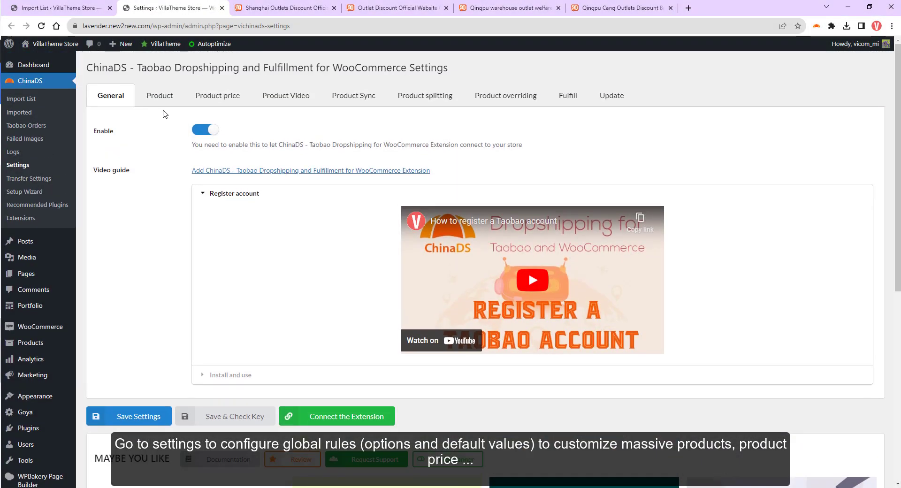
pyautogui.click(160, 97)
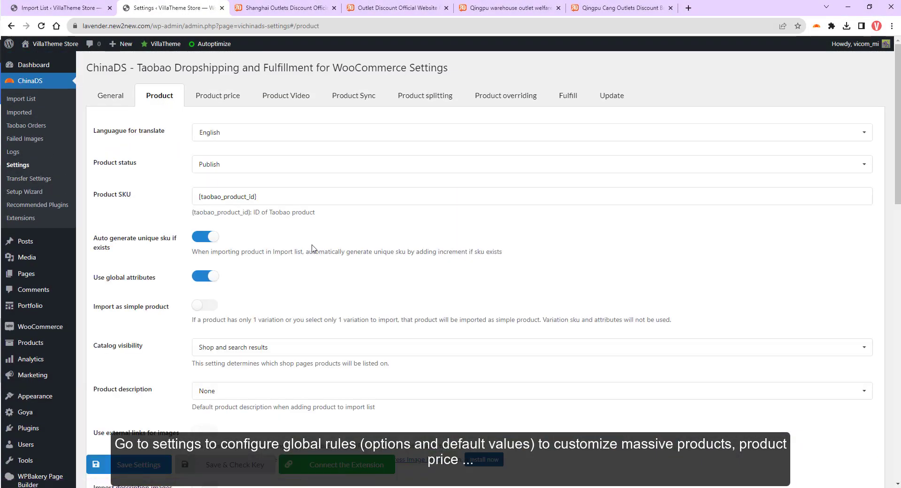
pyautogui.moveTo(898, 159); pyautogui.dragTo(899, 308)
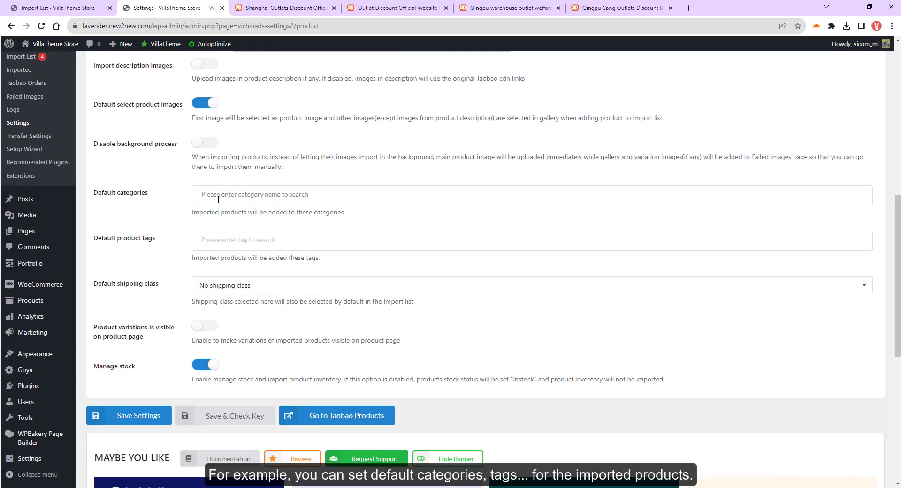
pyautogui.write('u')
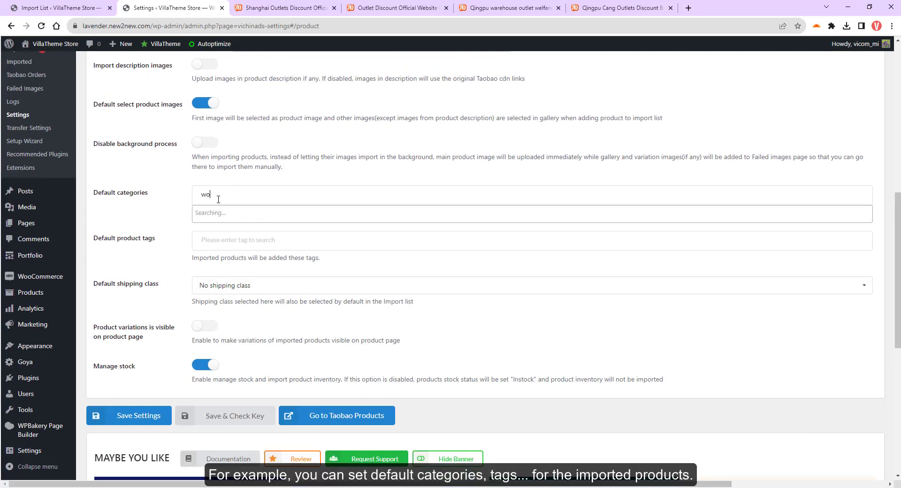
pyautogui.write('wome')
pyautogui.press('BackSpace')
pyautogui.write('a')
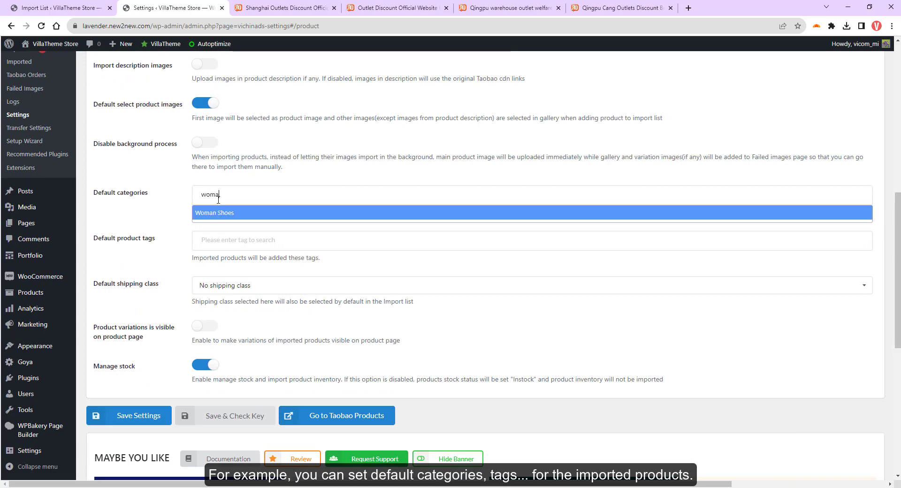
pyautogui.click(223, 214)
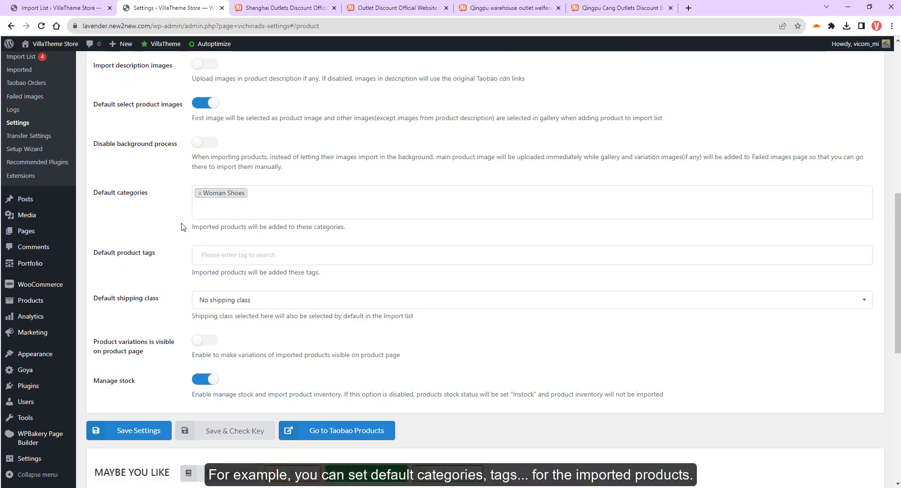
pyautogui.click(135, 433)
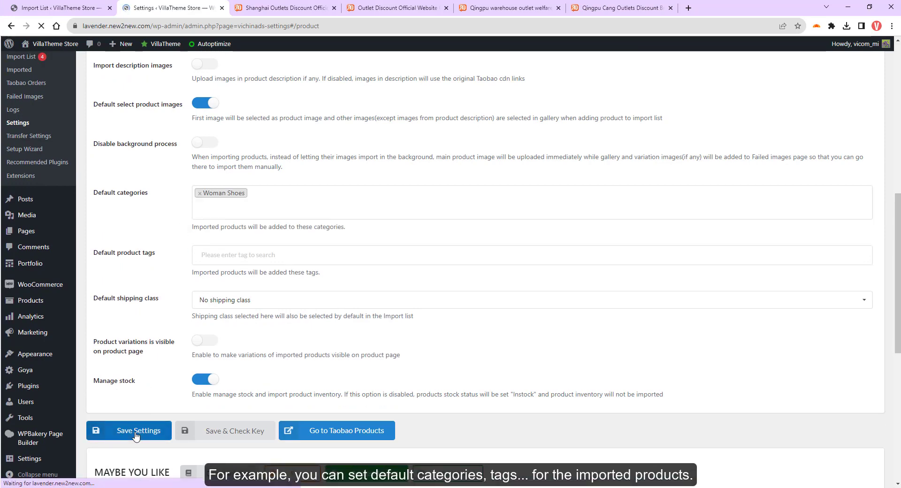
# - Reload the Import List to see items carrying the Woman Shoes category
pyautogui.click(56, 8)
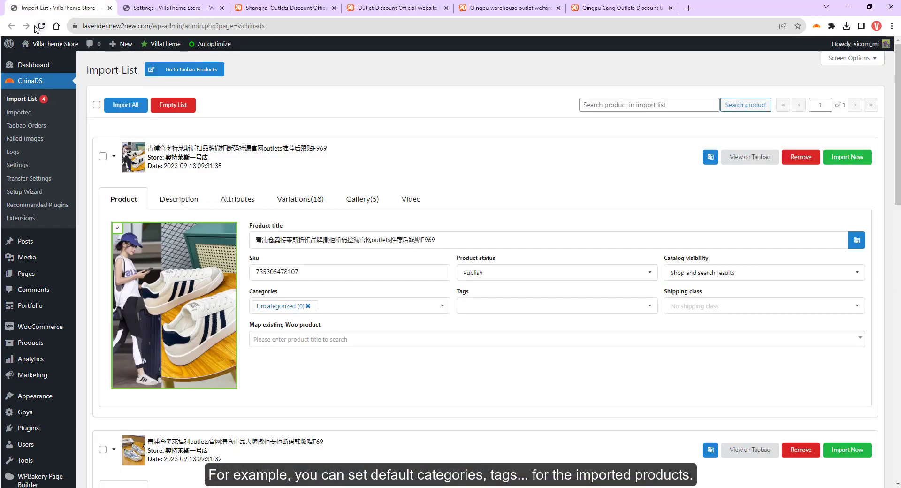
pyautogui.click(40, 27)
pyautogui.scroll(-8, 888, 190)
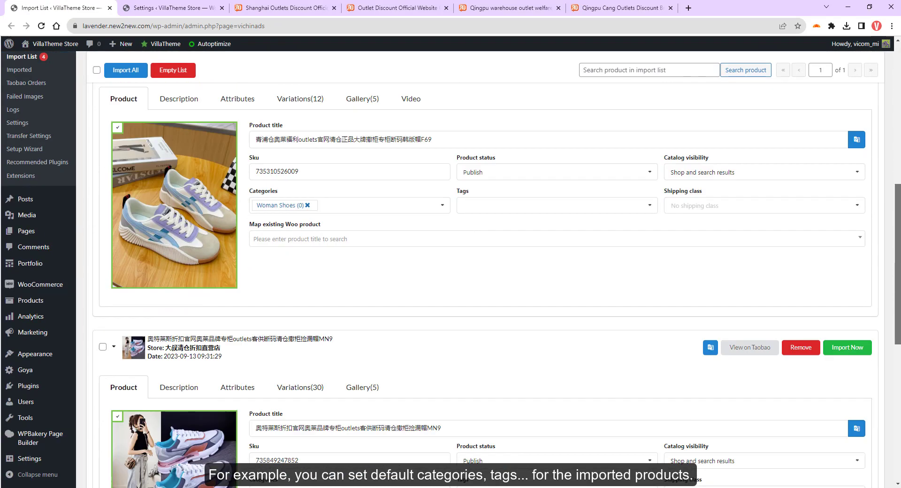
# - Keep Google finance as the exchange rate source, leaving automatic rate updates off
pyautogui.scroll(-2, 483, 270)
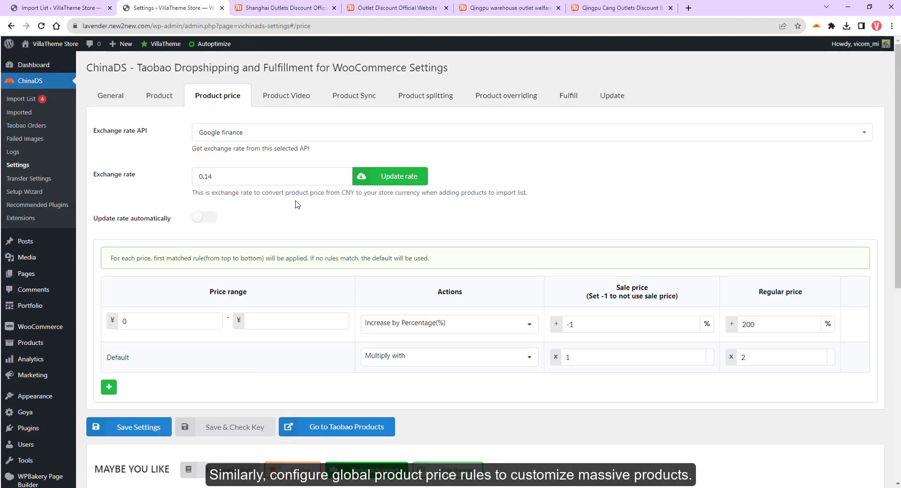
pyautogui.click(250, 136)
pyautogui.click(170, 184)
pyautogui.click(257, 178)
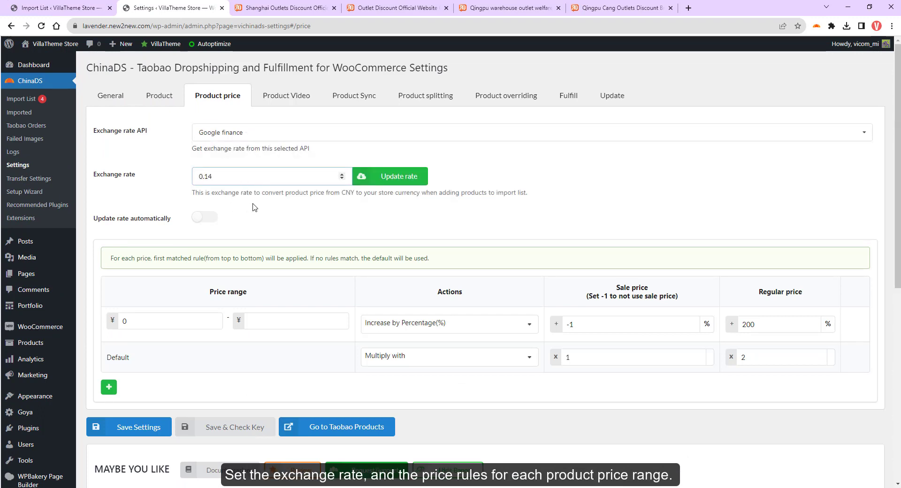
pyautogui.click(205, 217)
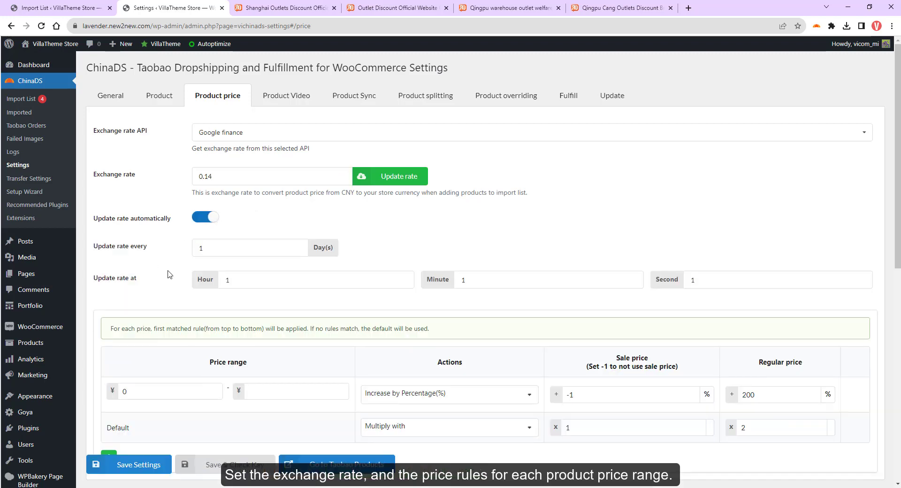
pyautogui.click(202, 218)
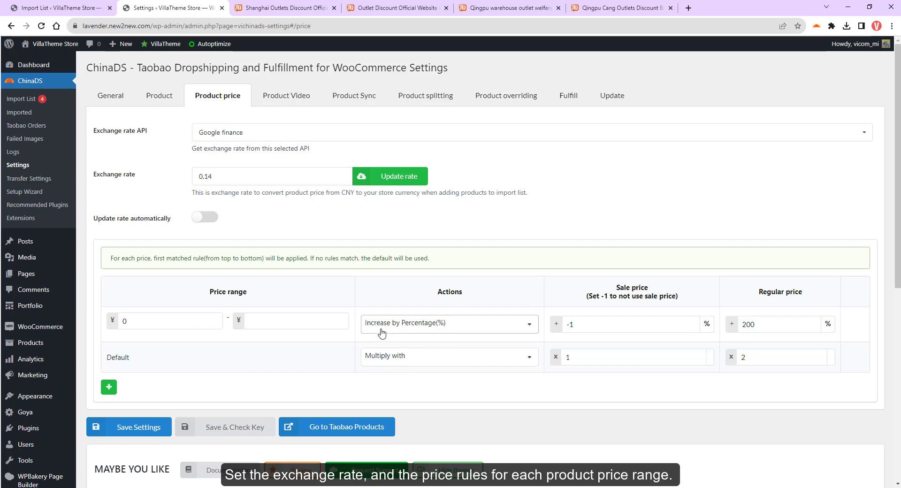
# - Add a second price rule as a Fixed amount increase and a third as Set to, selecting their regular prices
pyautogui.click(416, 329)
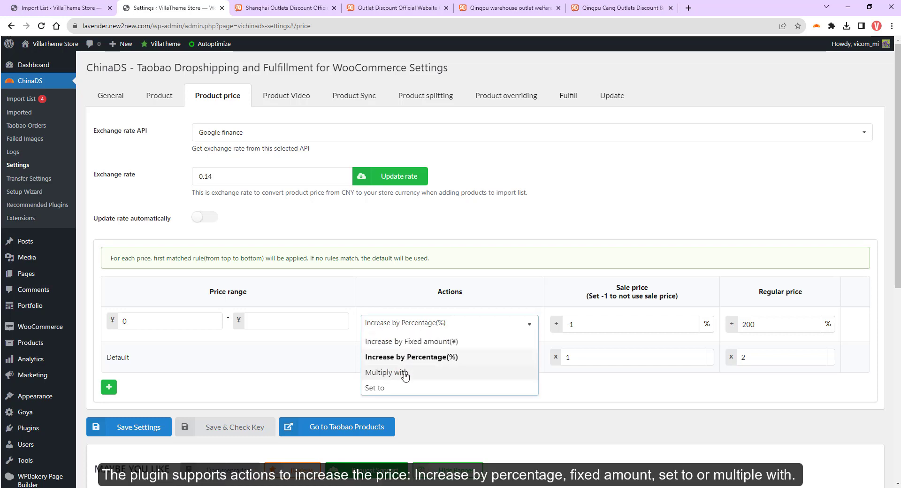
pyautogui.click(328, 368)
pyautogui.click(108, 387)
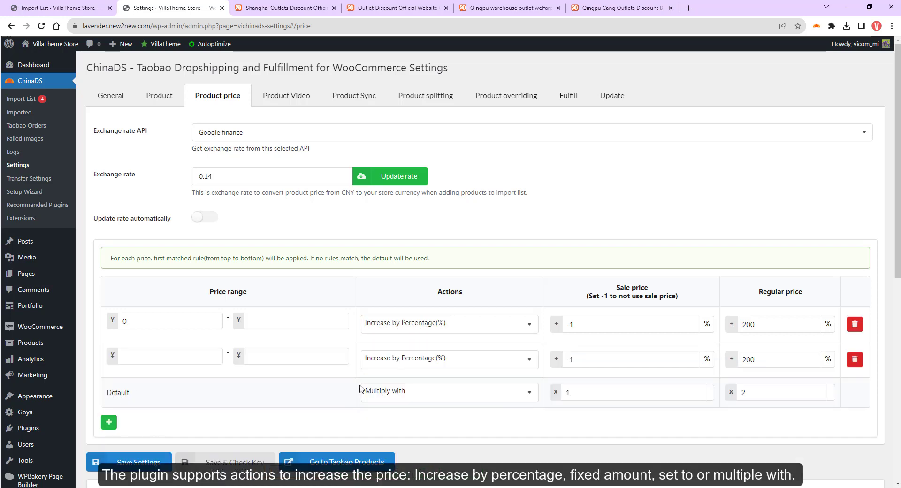
pyautogui.click(429, 360)
pyautogui.click(431, 375)
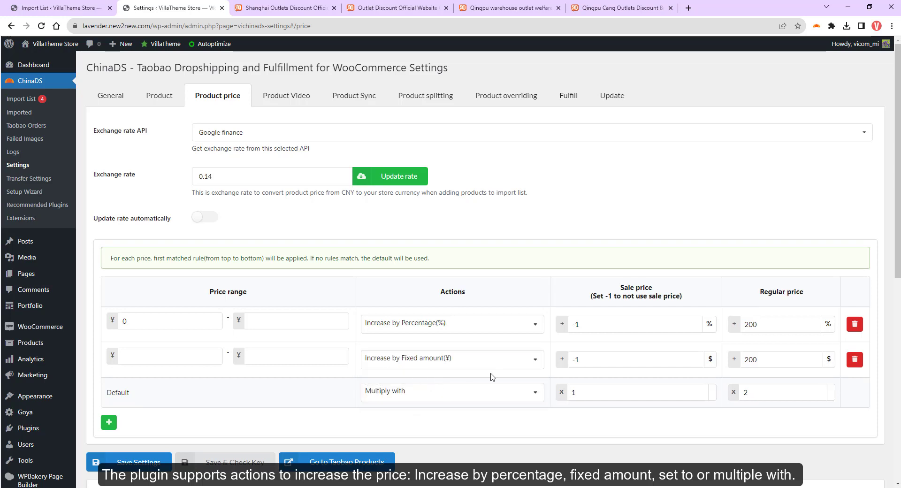
pyautogui.moveTo(780, 365); pyautogui.dragTo(710, 361)
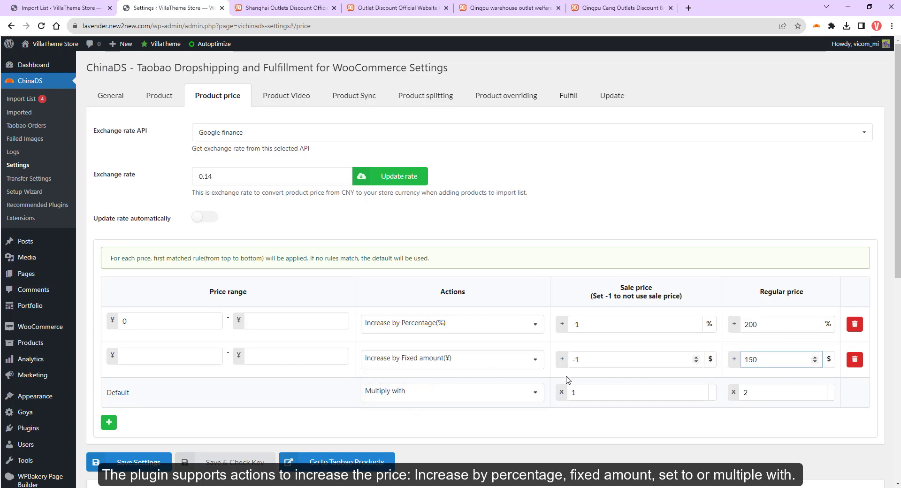
pyautogui.click(109, 422)
pyautogui.click(422, 394)
pyautogui.click(408, 459)
pyautogui.click(778, 399)
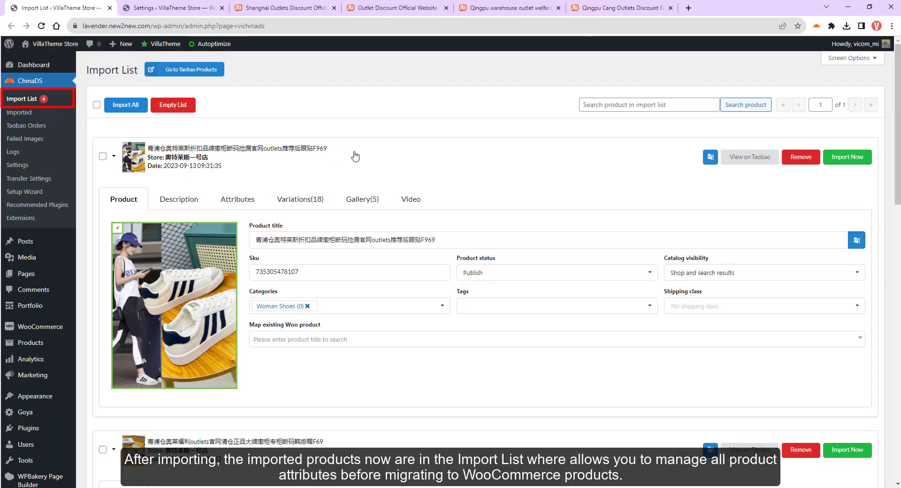
# - Select all Import List products and open the bulk Set categories form, closing it unchanged
pyautogui.click(96, 106)
pyautogui.click(238, 106)
pyautogui.scroll(-5, 236, 211)
pyautogui.scroll(5, 236, 255)
pyautogui.click(227, 123)
pyautogui.click(368, 252)
pyautogui.click(349, 182)
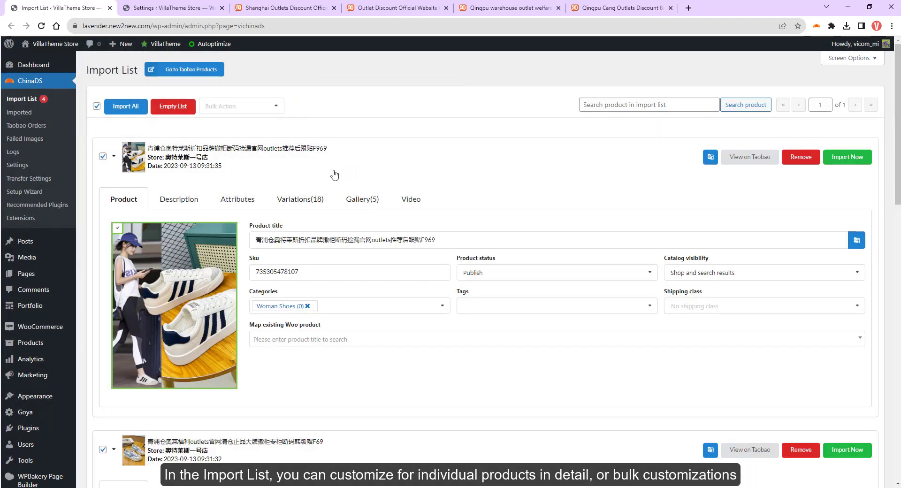
# - View the first product's description and attributes, starting to remove the size attribute
pyautogui.click(184, 207)
pyautogui.click(237, 199)
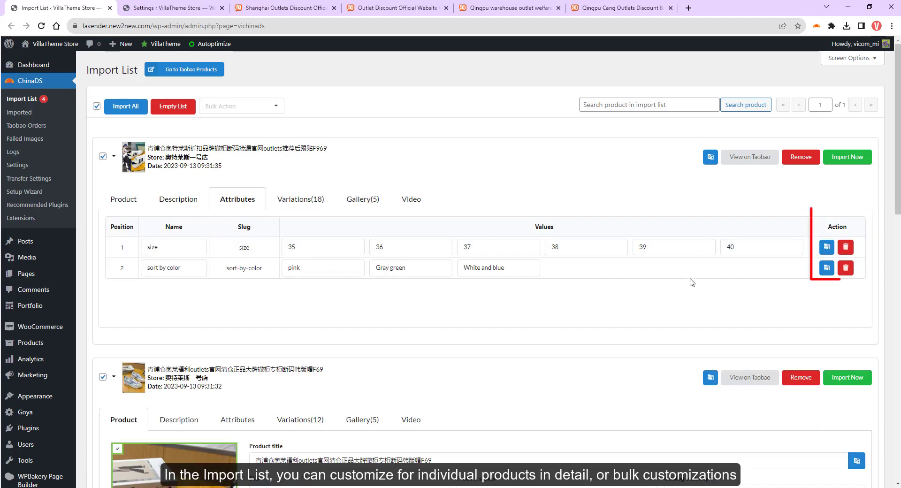
pyautogui.click(846, 246)
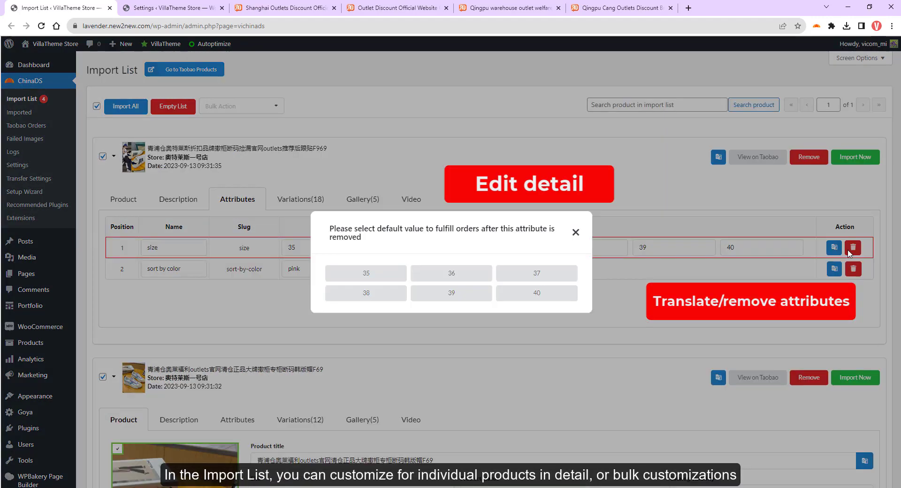
# - Cancel the size attribute removal and show the first product's variations
pyautogui.click(596, 328)
pyautogui.click(301, 199)
pyautogui.scroll(-8, 873, 267)
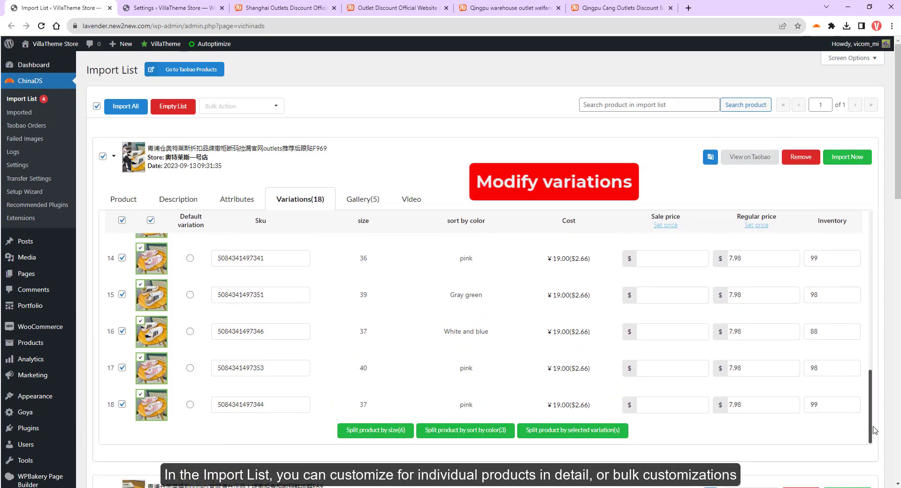
pyautogui.scroll(10, 873, 267)
# - Raise the size 36 Gray green variation's regular price by 2%, then clear both filters
pyautogui.click(363, 258)
pyautogui.click(357, 282)
pyautogui.click(466, 257)
pyautogui.click(442, 282)
pyautogui.click(368, 261)
pyautogui.click(753, 261)
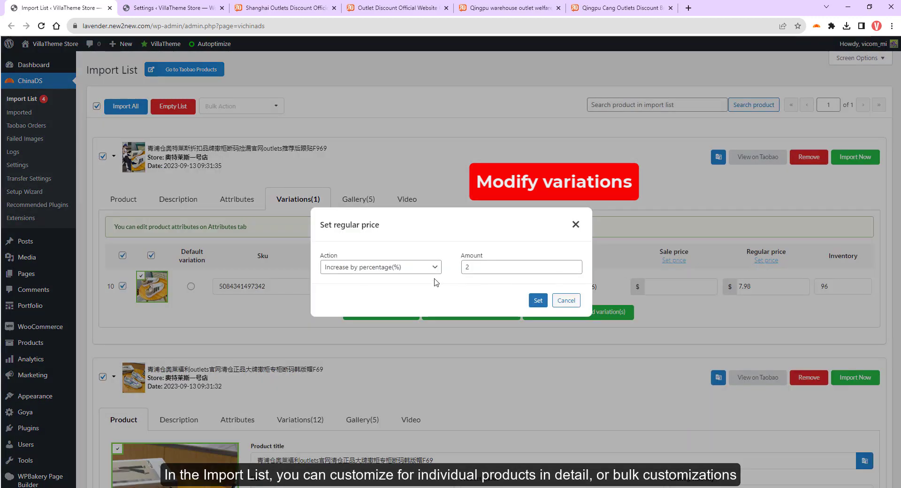
pyautogui.click(538, 300)
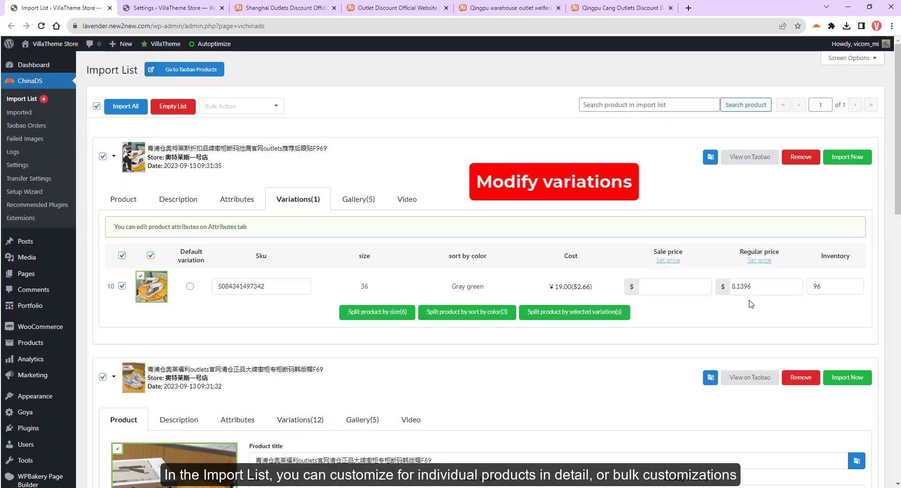
pyautogui.click(366, 258)
pyautogui.click(375, 284)
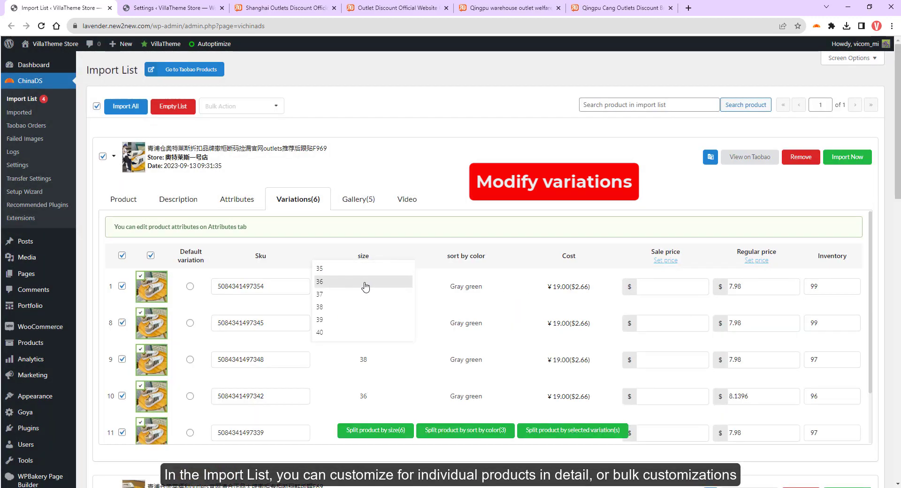
pyautogui.click(465, 257)
pyautogui.click(459, 285)
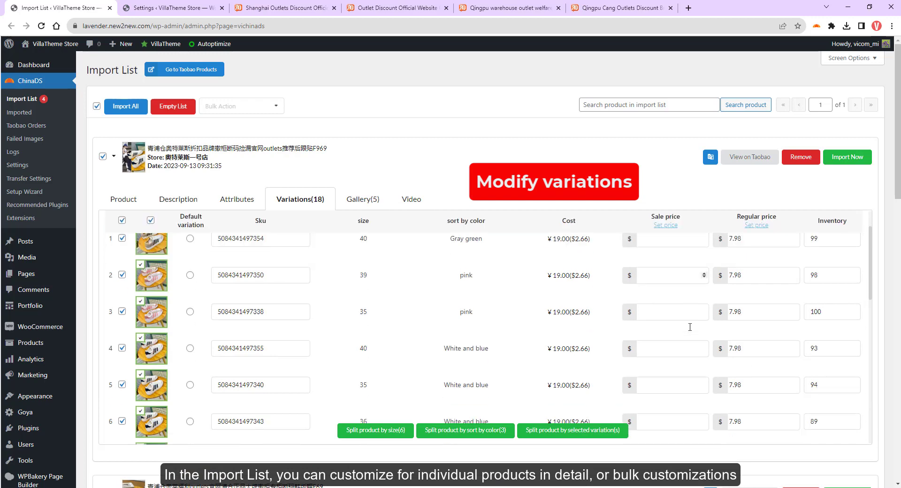
# - Import the first product, then bulk-import all selected products into WooCommerce
pyautogui.click(854, 157)
pyautogui.click(97, 106)
pyautogui.click(239, 106)
pyautogui.click(244, 247)
pyautogui.click(504, 81)
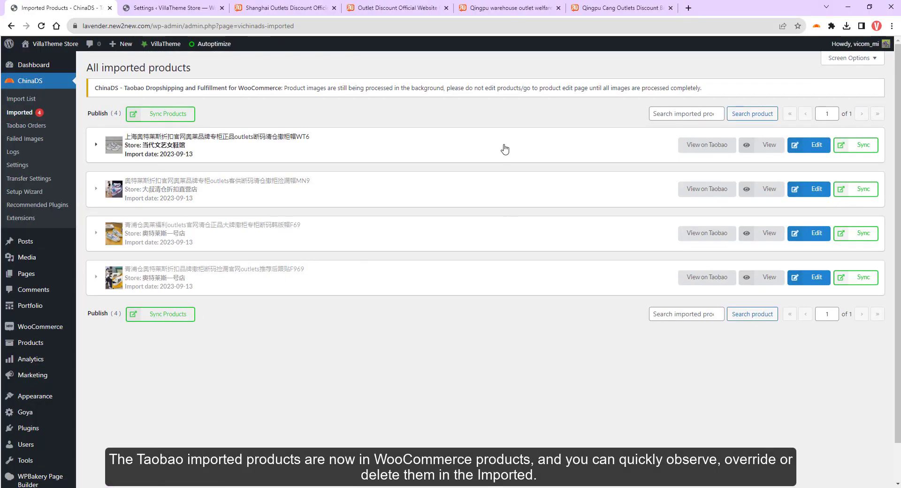
# - Expand the details of the first and second imported products
pyautogui.click(503, 146)
pyautogui.scroll(-1, 504, 150)
pyautogui.click(510, 307)
pyautogui.scroll(1, 510, 307)
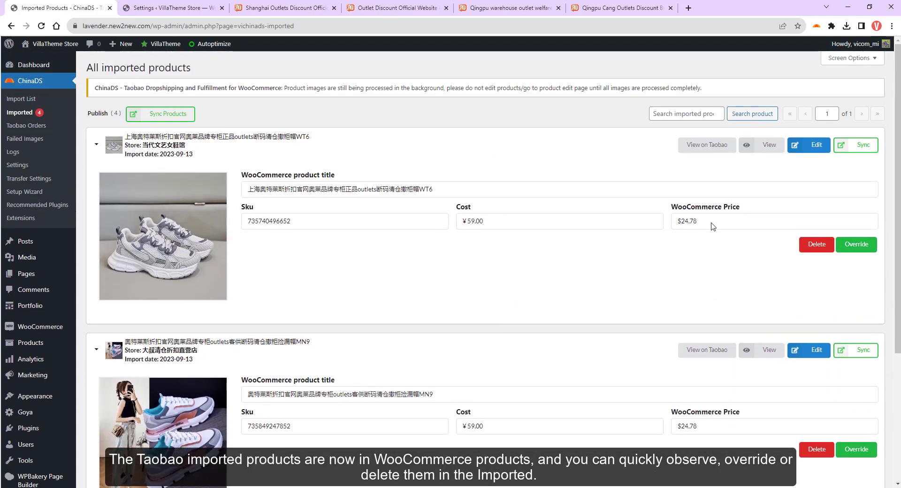
# - Start deleting the first imported product but cancel, then choose Override instead
pyautogui.click(816, 244)
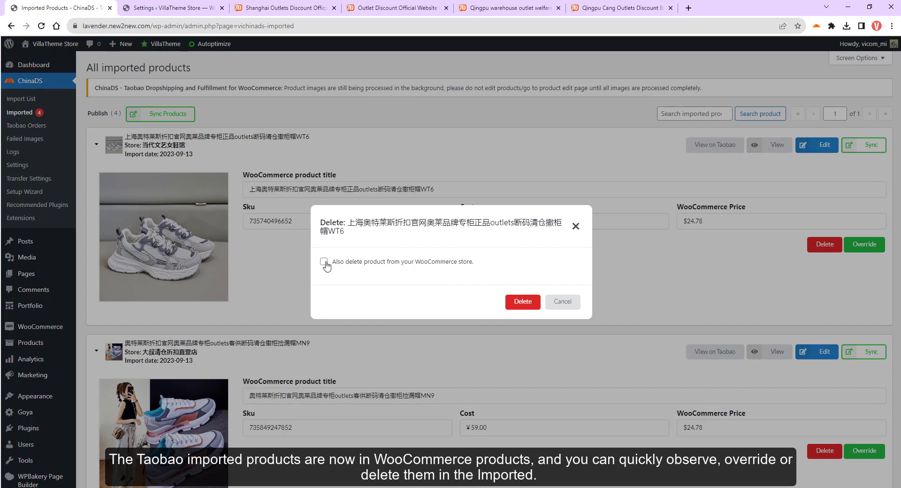
pyautogui.click(324, 262)
pyautogui.click(563, 301)
pyautogui.click(864, 244)
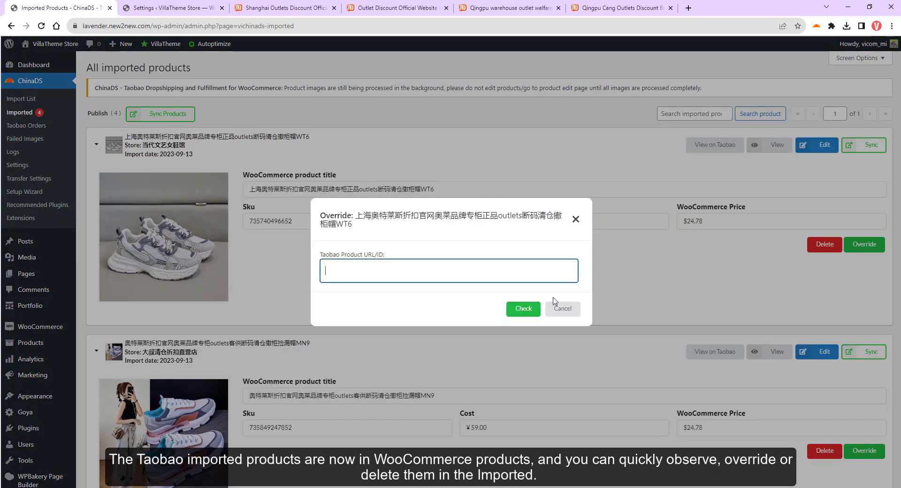
# - Copy another Taobao product's address and paste it into the override form as the replacement
pyautogui.click(619, 7)
pyautogui.scroll(-1, 651, 329)
pyautogui.scroll(1, 653, 366)
pyautogui.middleClick(654, 363)
pyautogui.hotkey('ctrl', 'Tab')
pyautogui.click(254, 25)
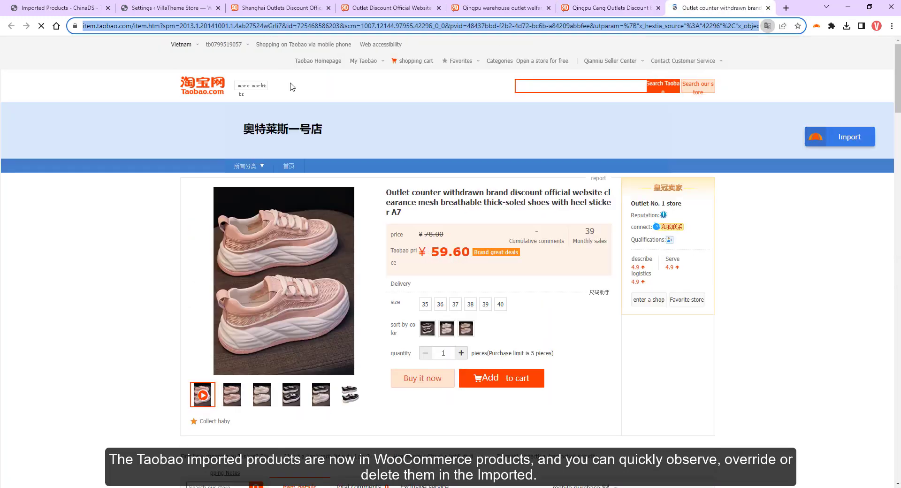
pyautogui.hotkey('ctrl', 'c')
pyautogui.click(169, 8)
pyautogui.click(56, 8)
pyautogui.hotkey('ctrl', 'v')
pyautogui.click(523, 309)
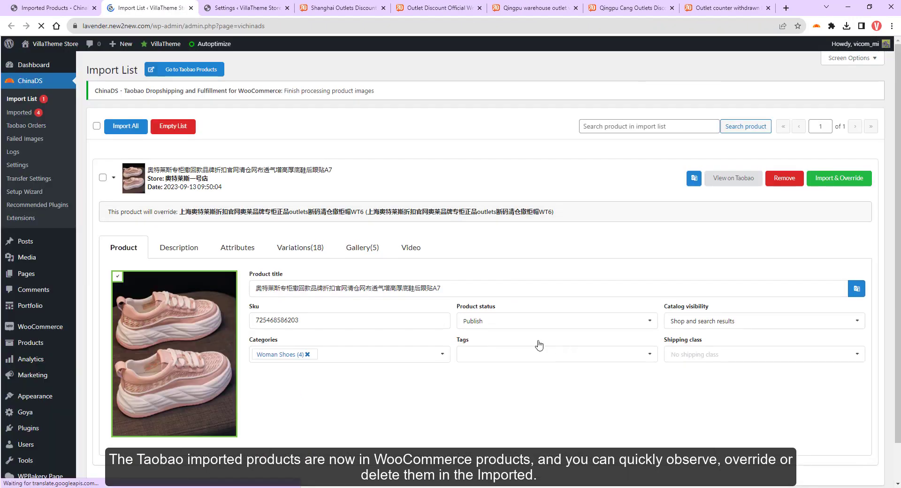
# - Confirm the override options, then expand the first product in the imported products list
pyautogui.click(822, 181)
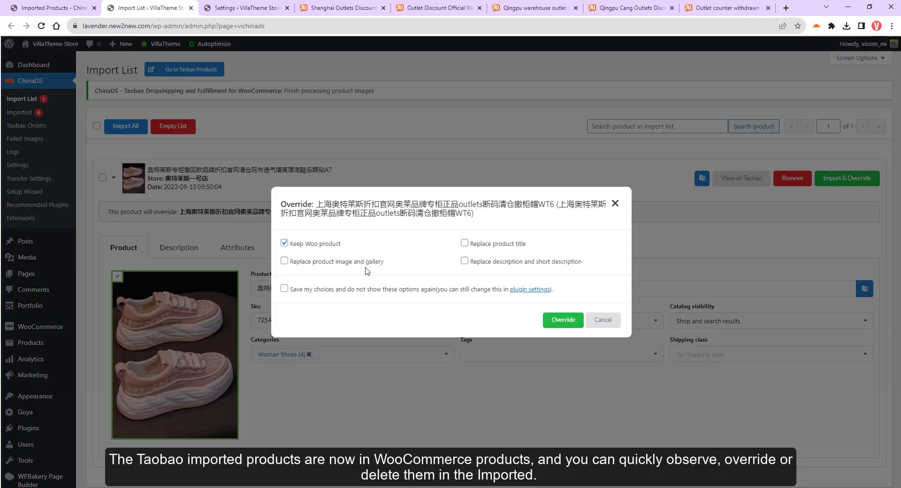
pyautogui.click(565, 320)
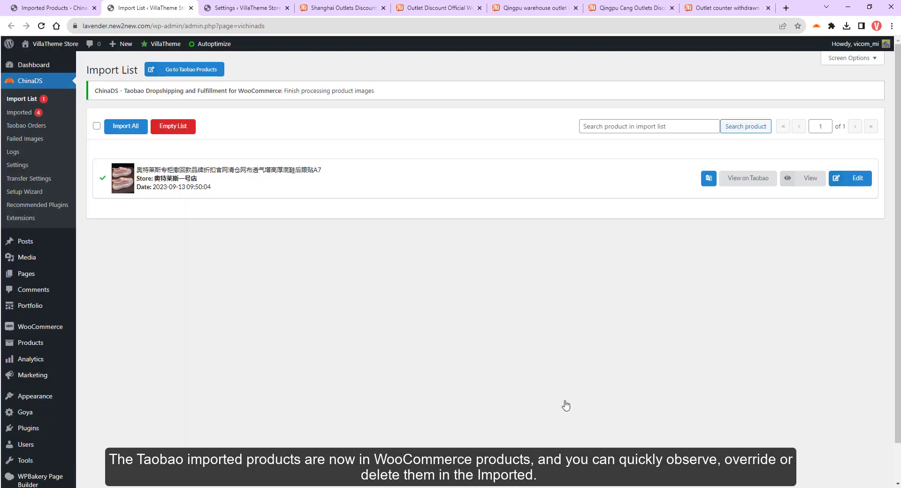
pyautogui.click(19, 112)
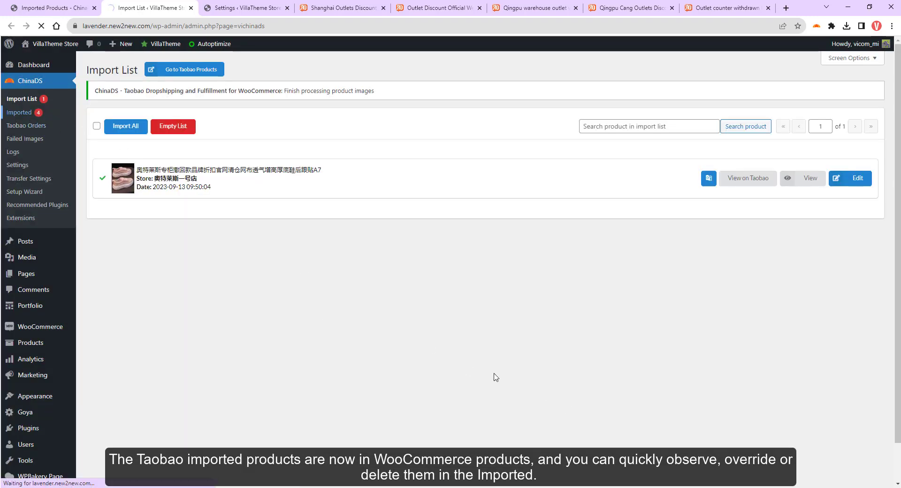
pyautogui.click(462, 157)
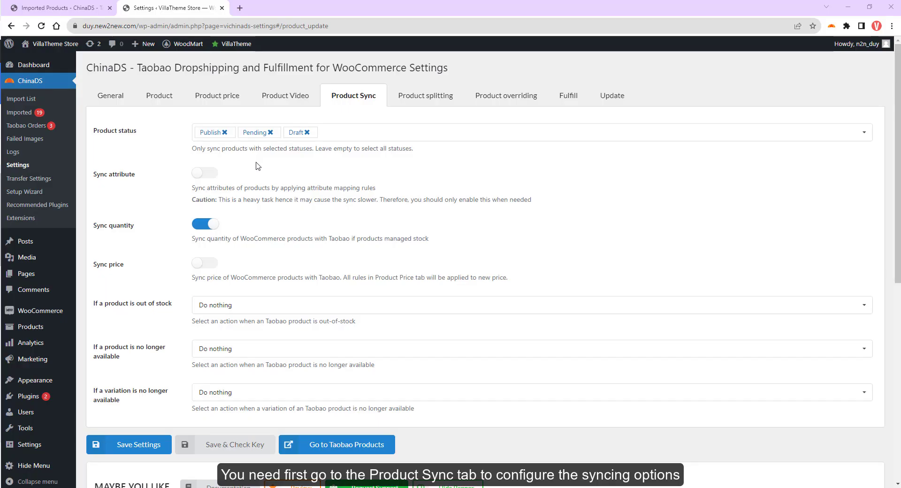
# - Turn attribute sync on, keep price sync off, and choose Draft, Trash product and Set variation out-of-stock
pyautogui.click(201, 178)
pyautogui.click(211, 265)
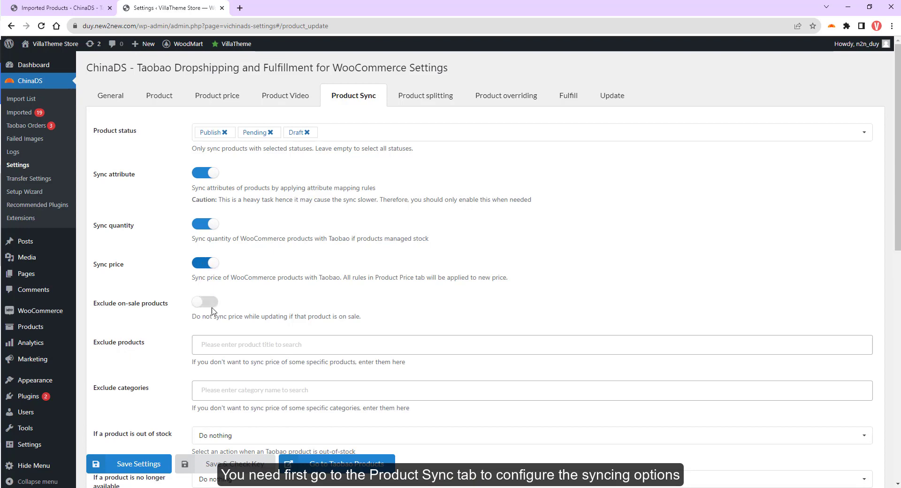
pyautogui.click(192, 263)
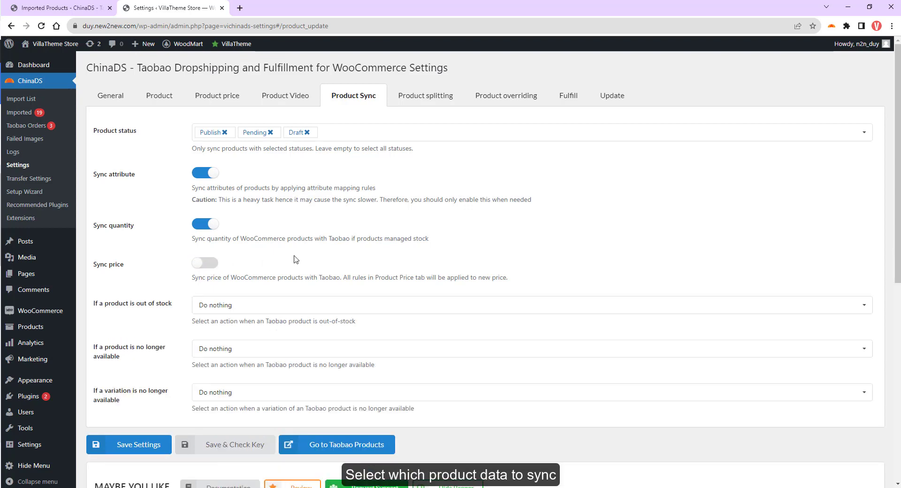
pyautogui.click(268, 306)
pyautogui.click(279, 370)
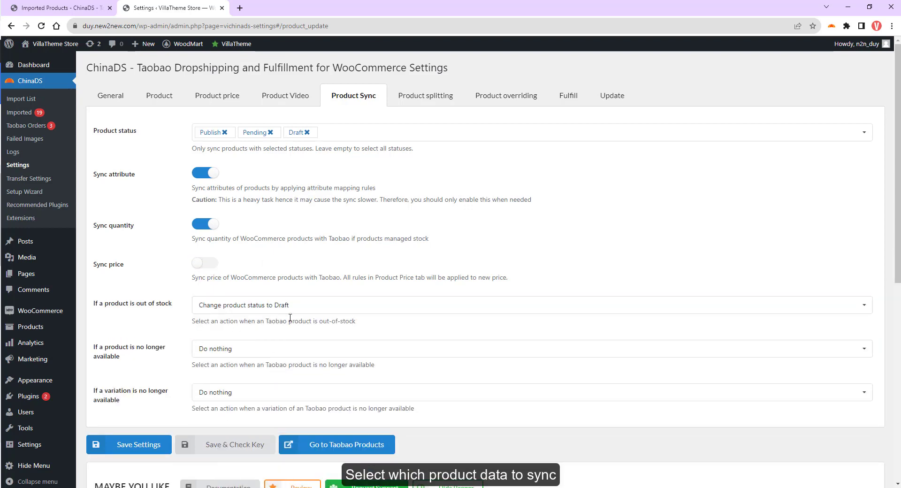
pyautogui.click(263, 349)
pyautogui.click(239, 465)
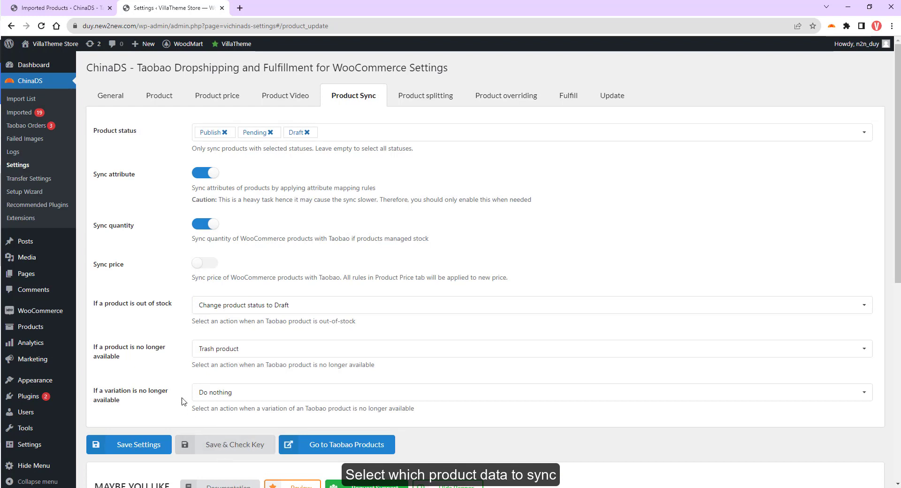
pyautogui.click(225, 392)
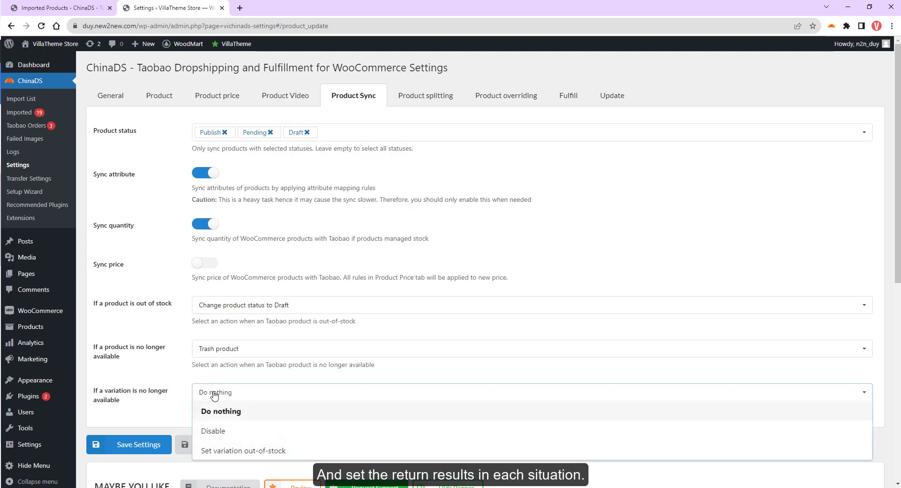
pyautogui.click(225, 451)
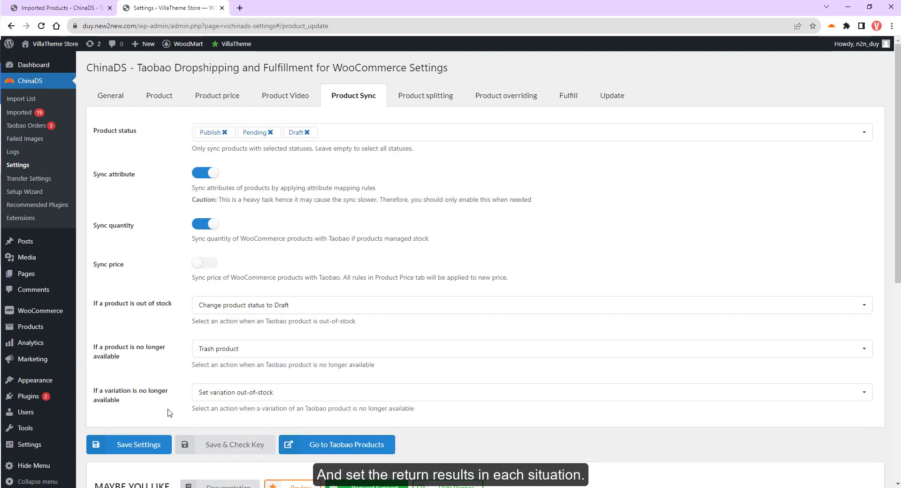
# - Save sync settings, sync the second imported product and view its log, then sync all products
pyautogui.click(162, 445)
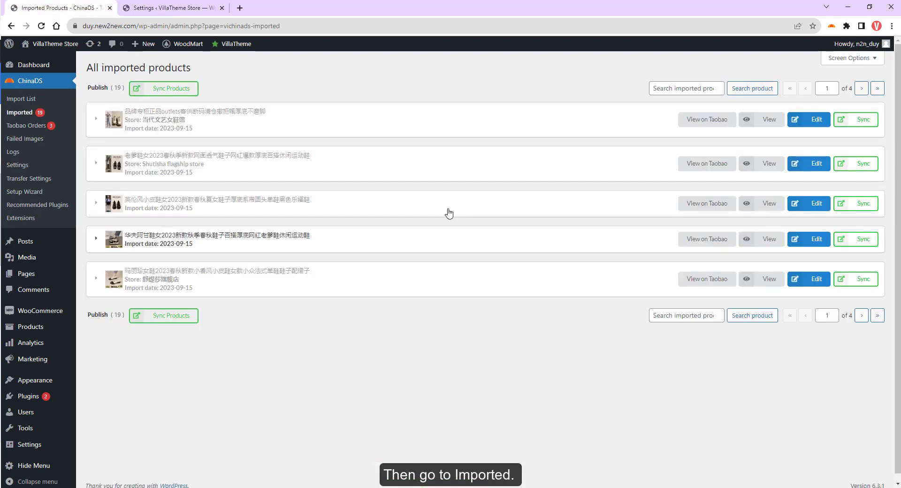
pyautogui.click(497, 133)
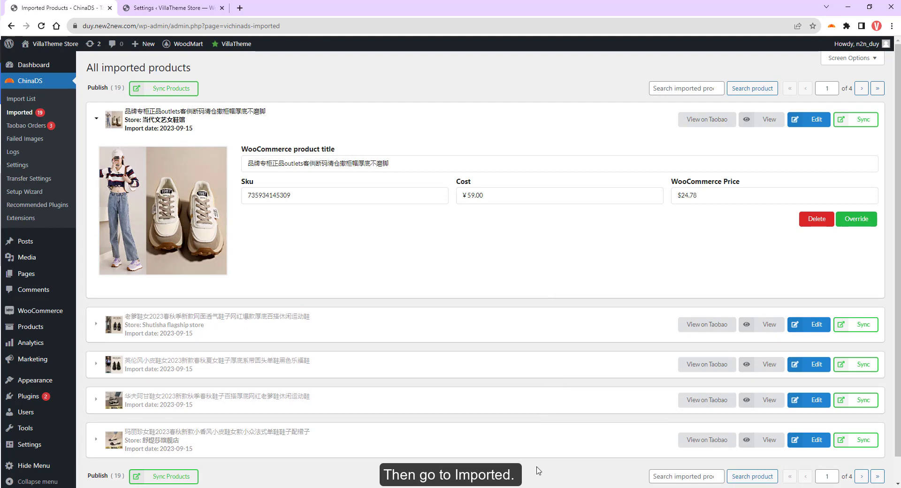
pyautogui.click(866, 330)
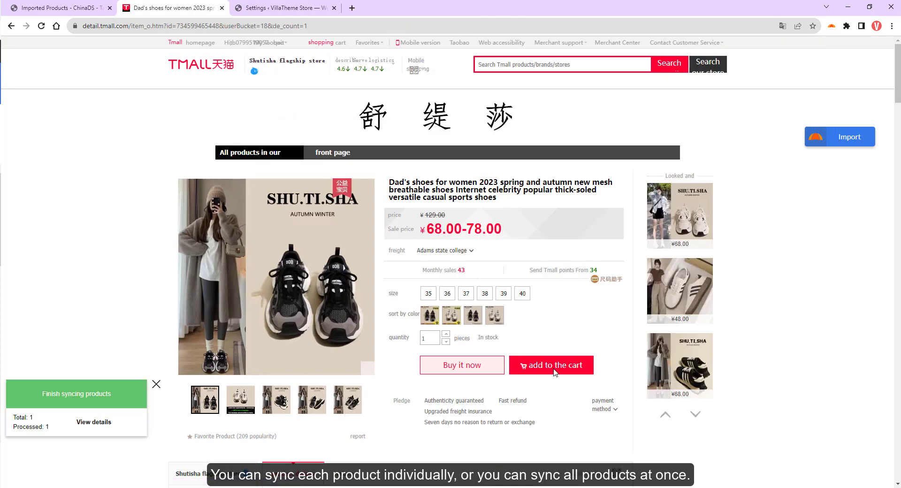
pyautogui.click(93, 423)
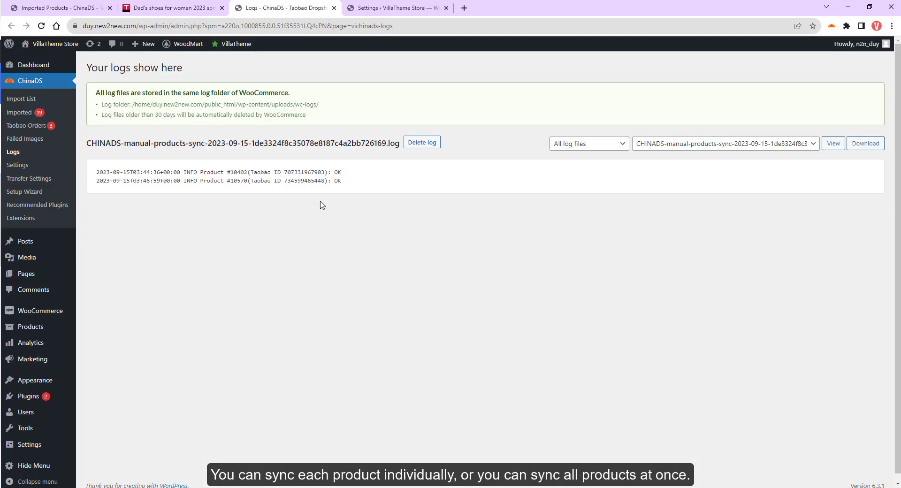
pyautogui.click(61, 8)
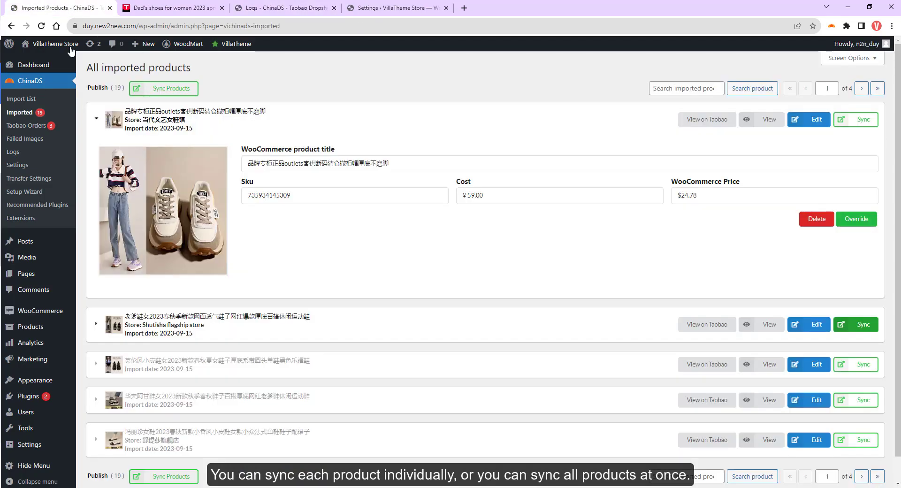
pyautogui.click(163, 88)
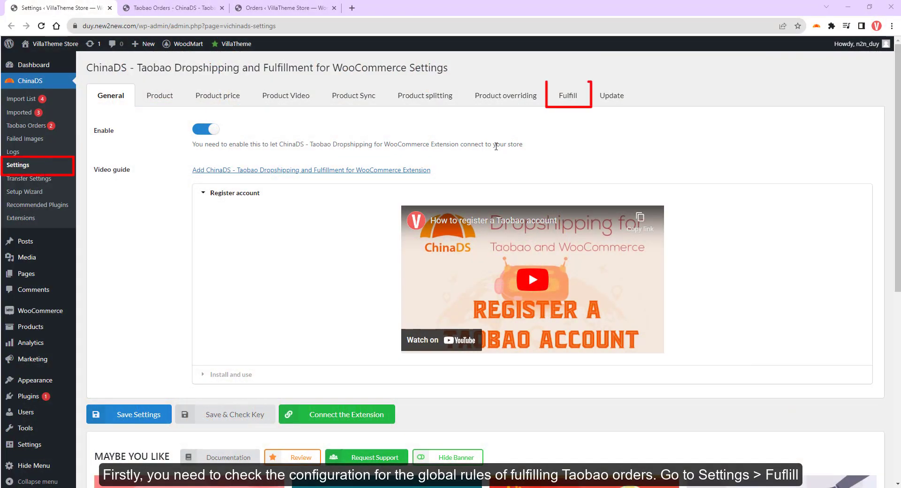
# - Review the Fulfill tab's Taobao order note and the Show action order-status list without changes
pyautogui.click(568, 101)
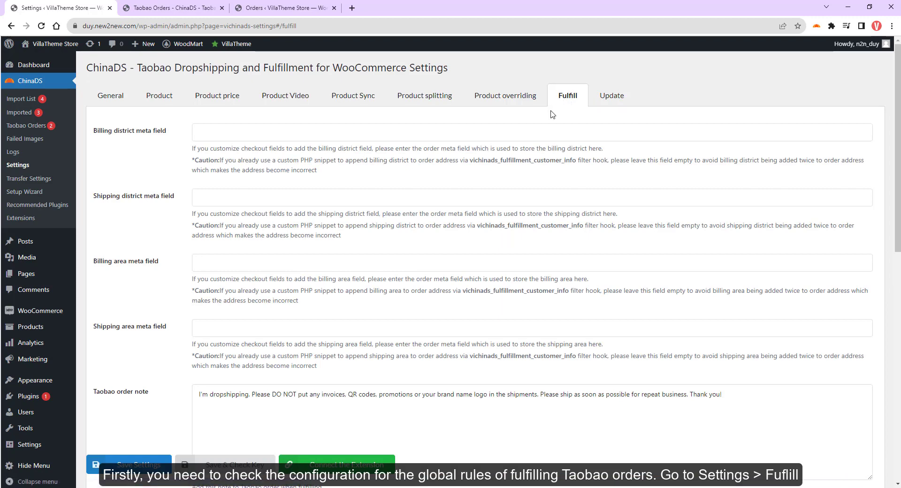
pyautogui.moveTo(897, 192); pyautogui.dragTo(899, 258)
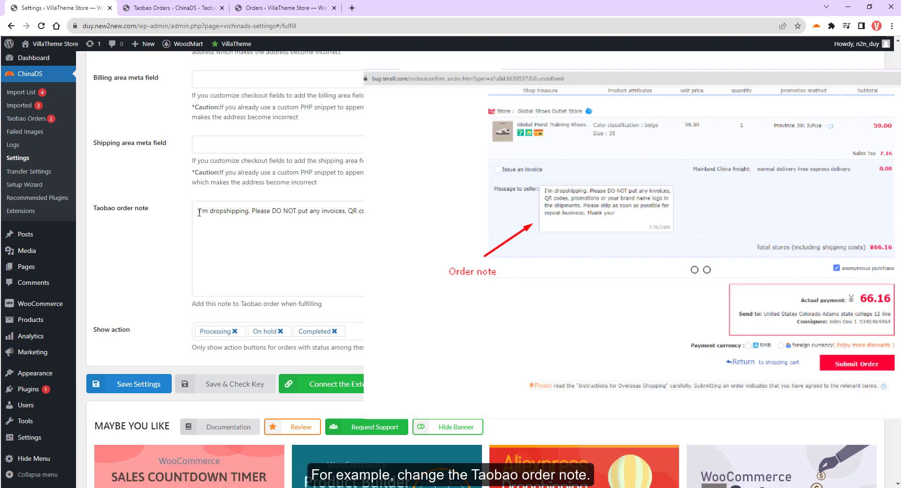
pyautogui.moveTo(200, 213); pyautogui.dragTo(371, 212)
pyautogui.click(371, 212)
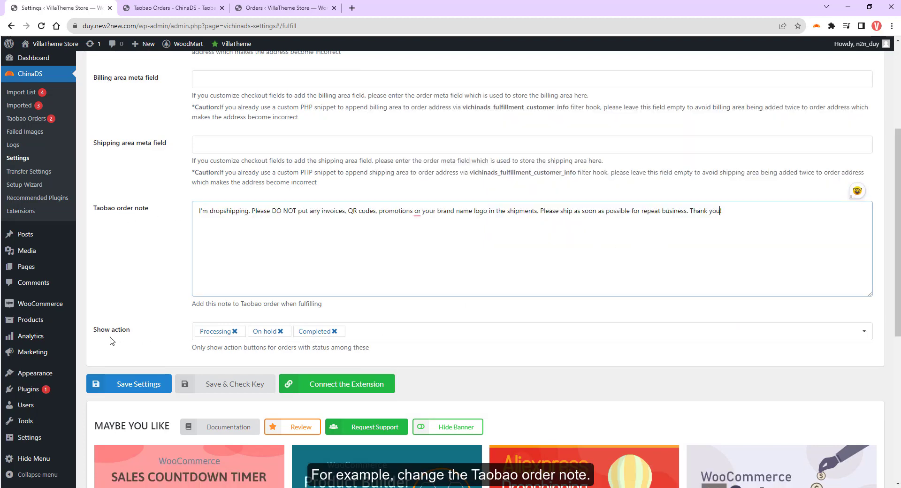
pyautogui.click(367, 333)
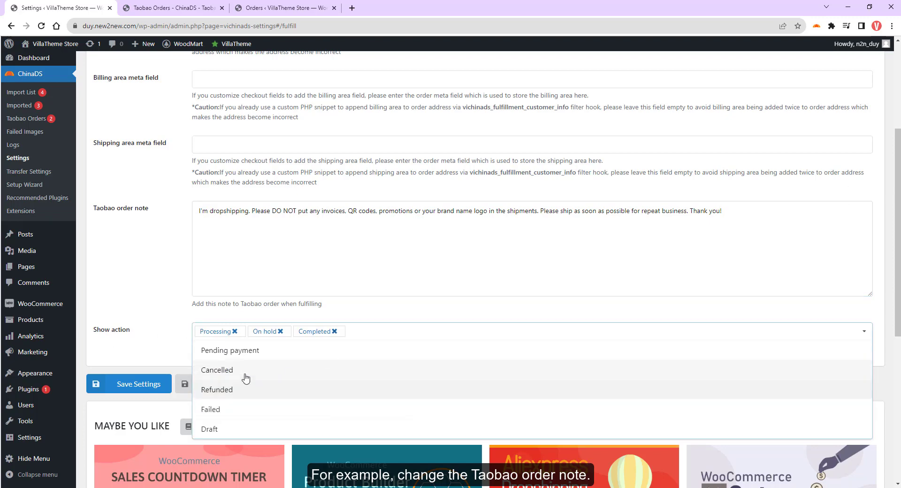
pyautogui.click(157, 310)
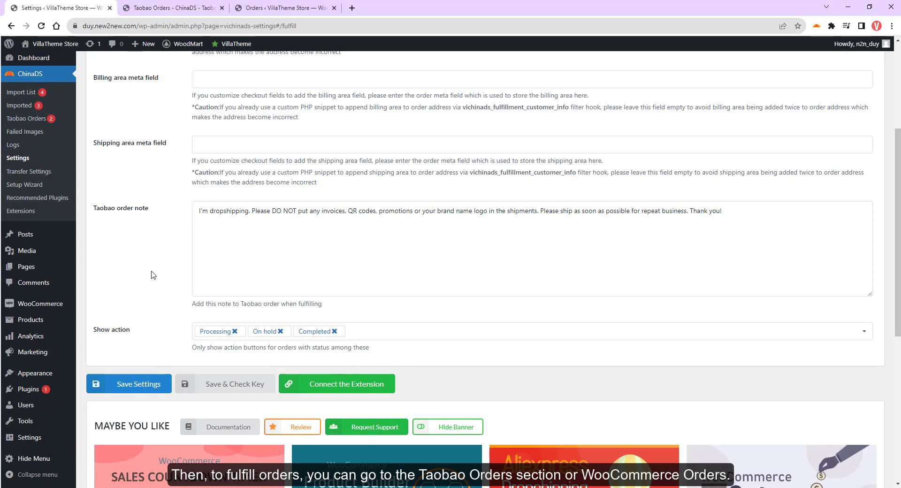
# - Switch to the WooCommerce Orders list to see two To Order Taobao orders beside three regular orders
pyautogui.click(157, 9)
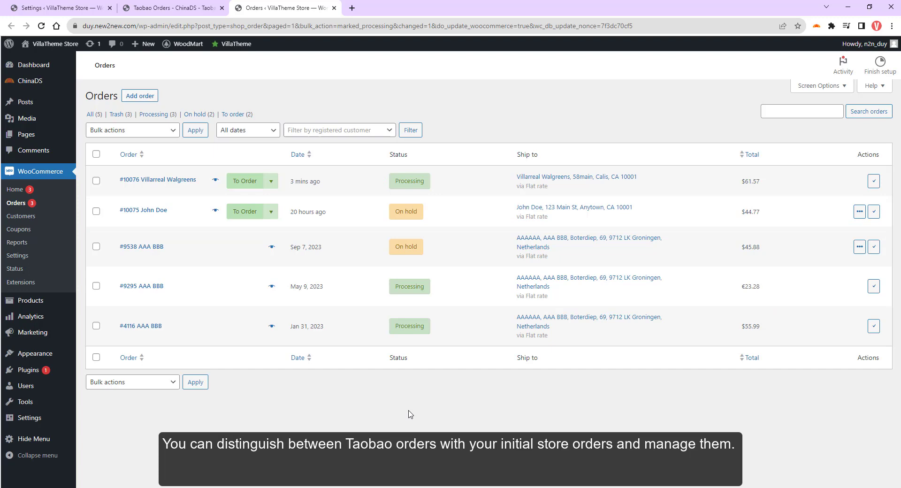
# - Open the newest Taobao order and review its thick-soled mesh shoe item totalling $61.57
pyautogui.click(177, 181)
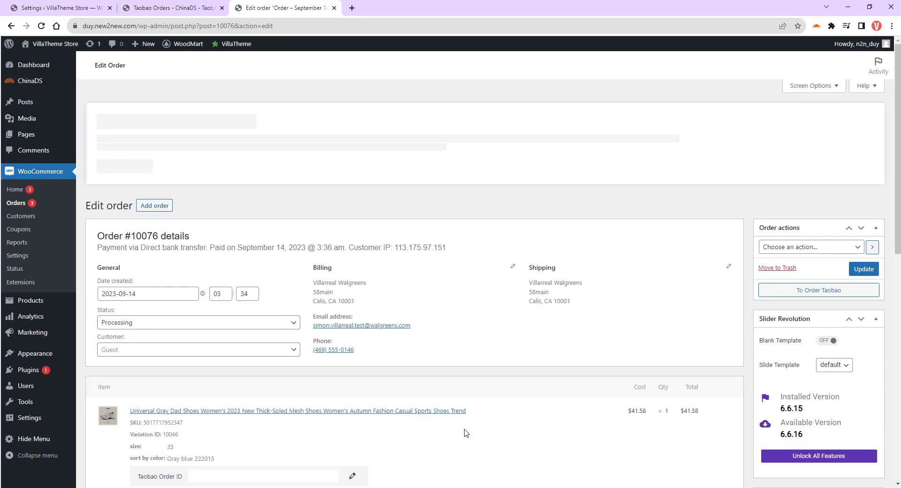
pyautogui.scroll(-3, 723, 347)
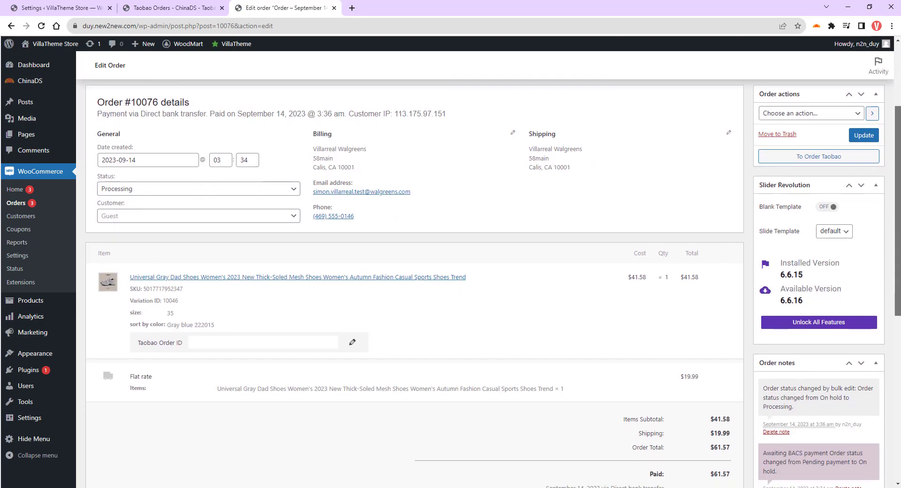